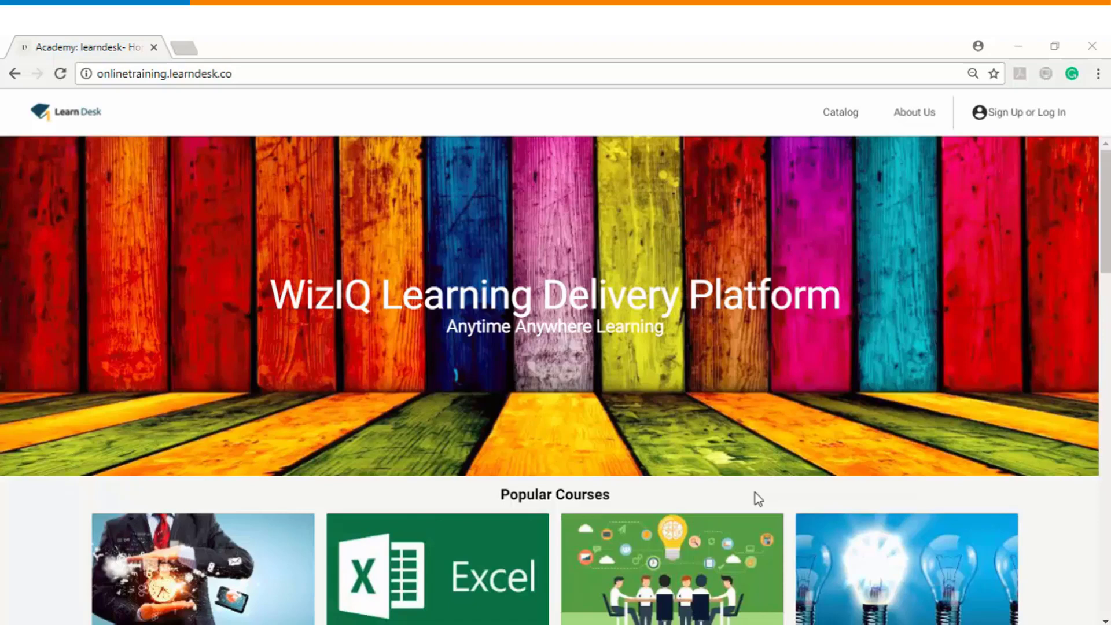
# Log in to the academy from the LOG IN tab to reach My Courses.
pyautogui.click(1043, 123)
pyautogui.click(602, 202)
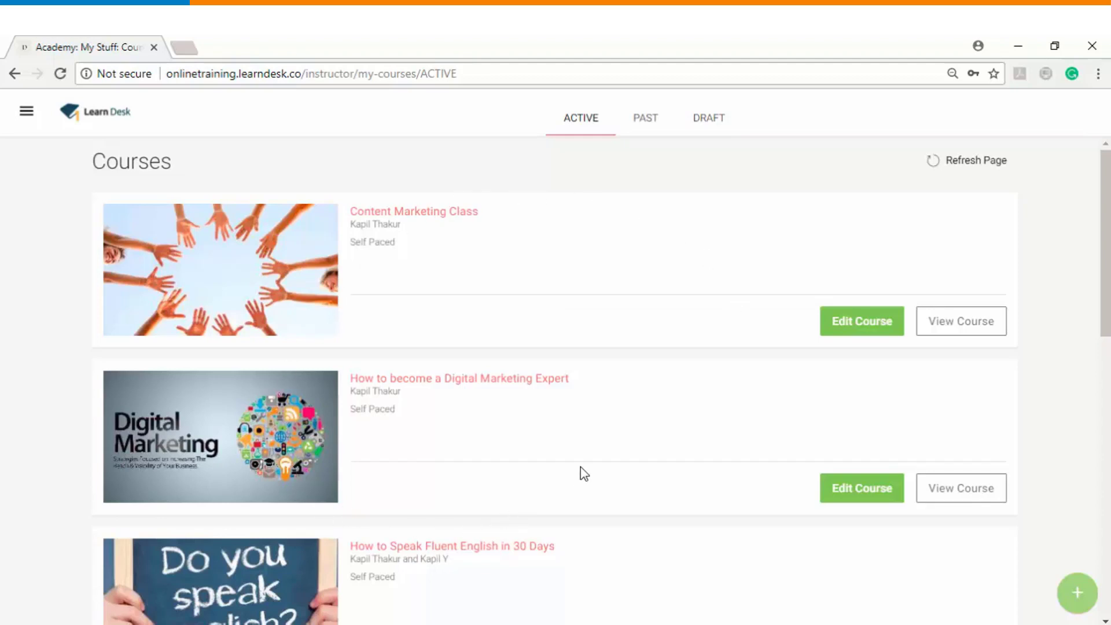
# Start a new self-paced course from the green + button's options.
pyautogui.click(1076, 595)
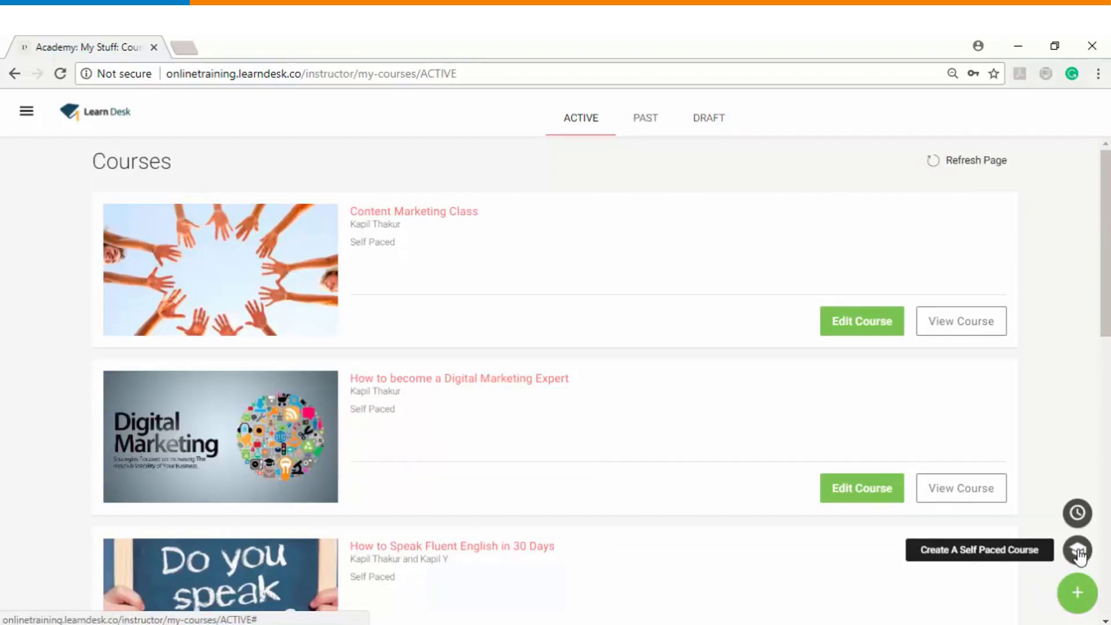
pyautogui.click(1077, 551)
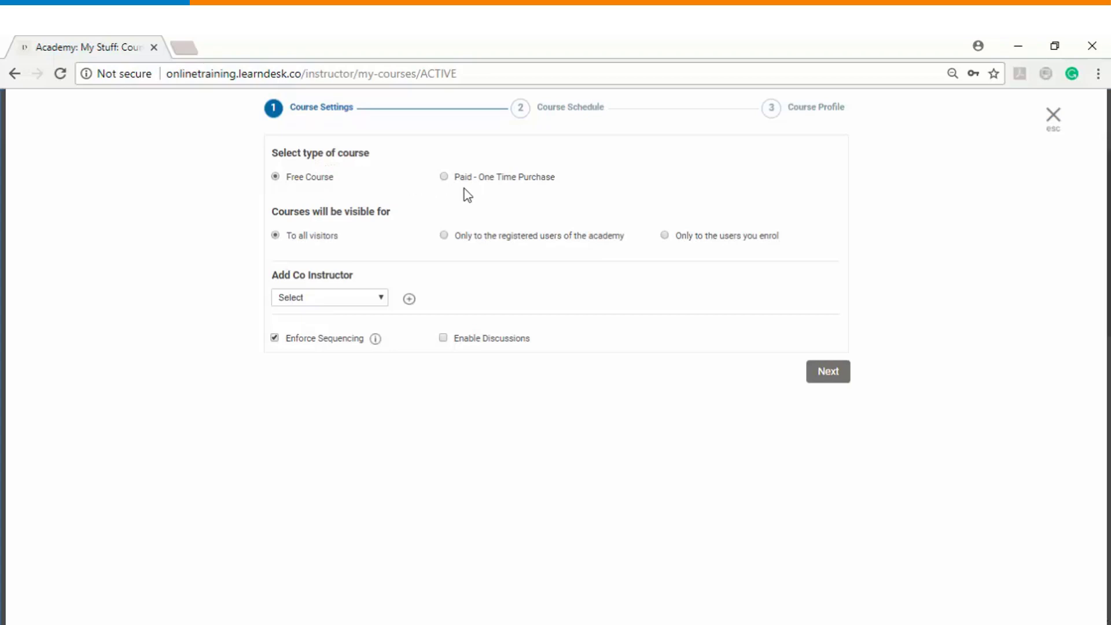
# Try Paid - One Time Purchase with its INR price, then revert to Free Course.
pyautogui.click(444, 177)
pyautogui.click(614, 175)
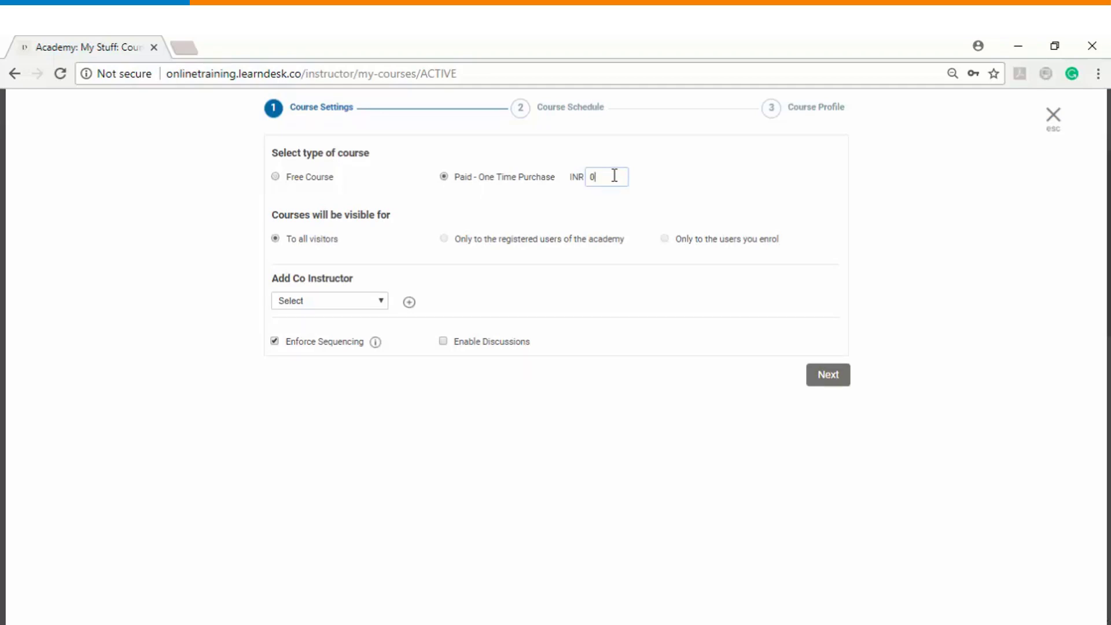
pyautogui.click(276, 177)
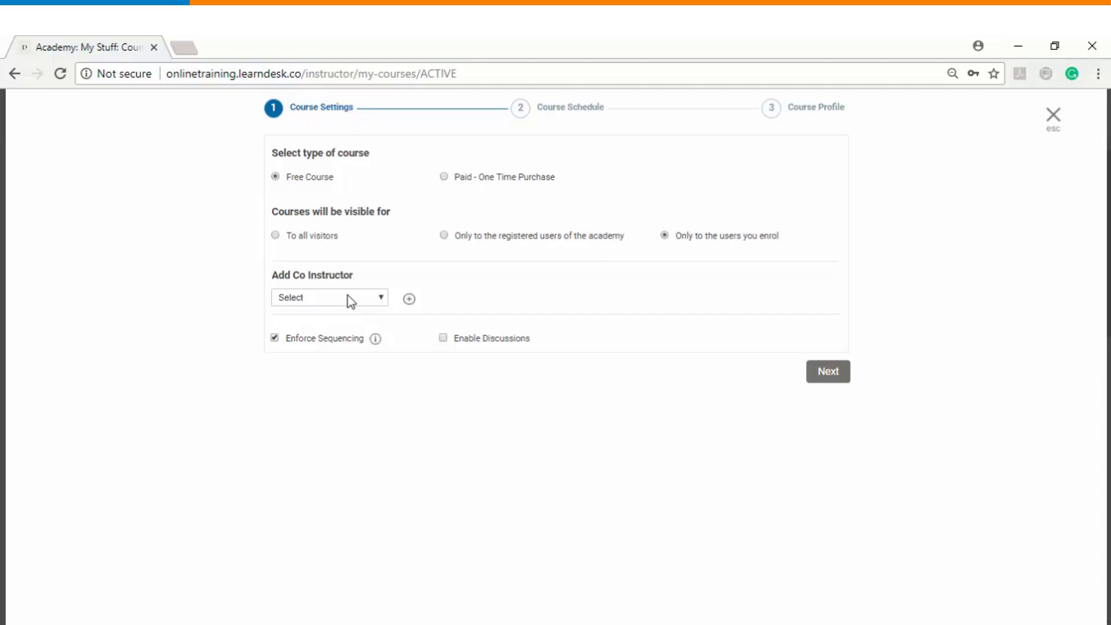
# Assign two academy members in the Add Co Instructor selects.
pyautogui.click(445, 298)
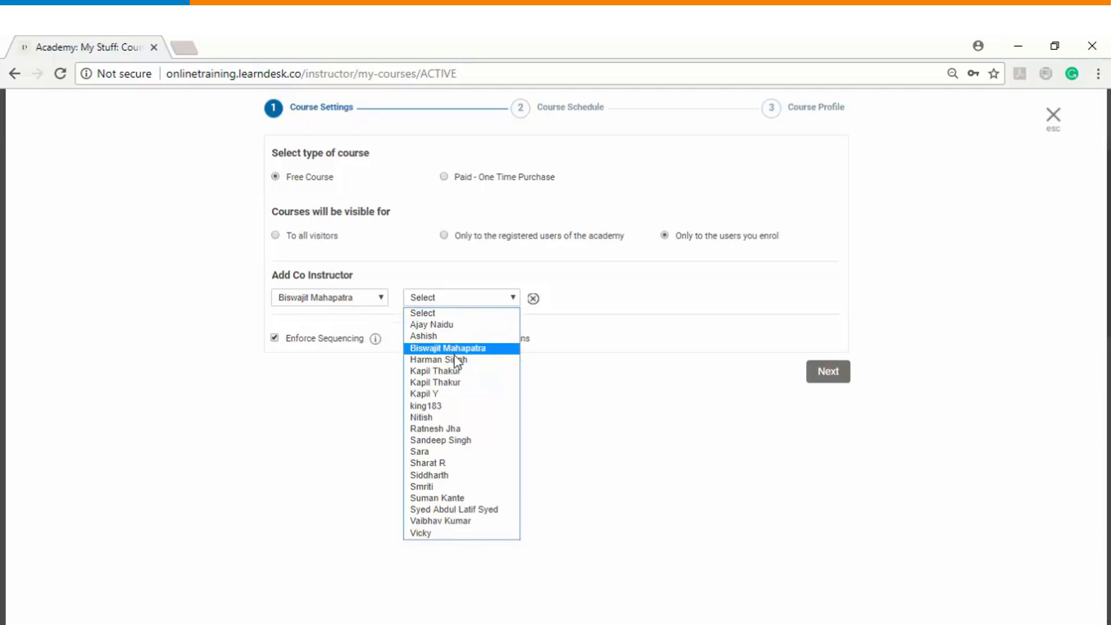
pyautogui.click(445, 416)
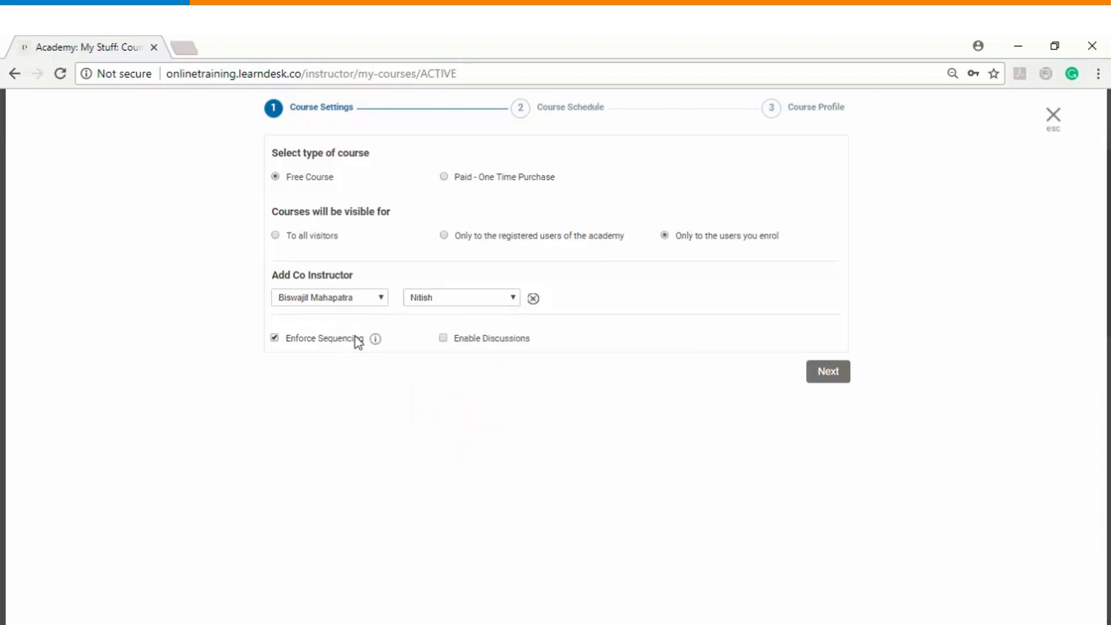
pyautogui.moveTo(374, 344)
# Paste the course title 'Online course on English Communication Skills' and add three schedule sections.
pyautogui.click(823, 373)
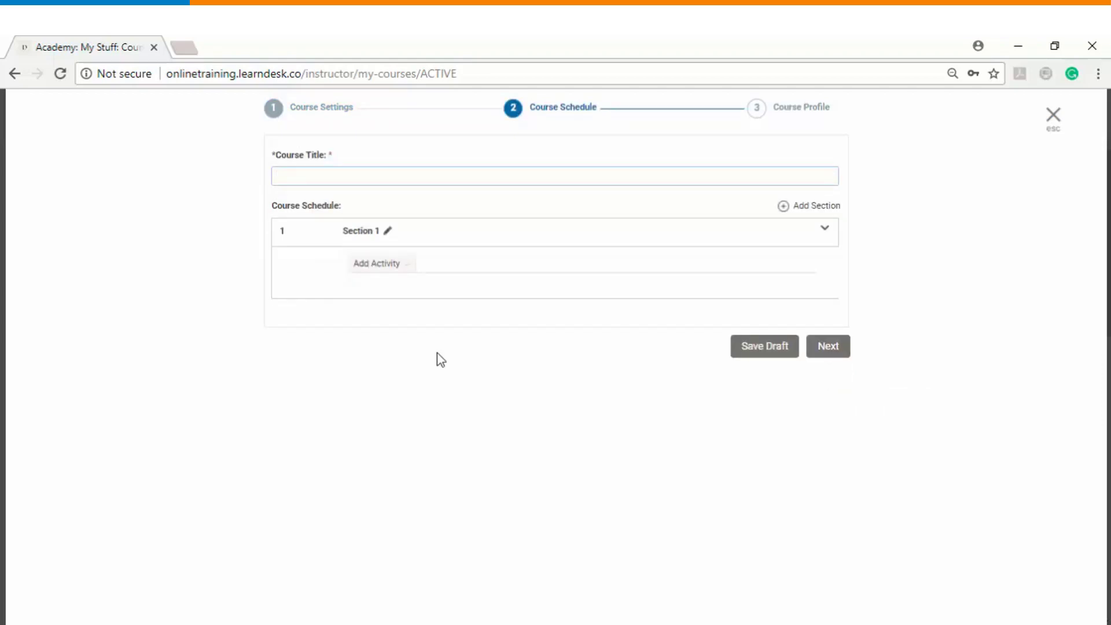
pyautogui.click(408, 175)
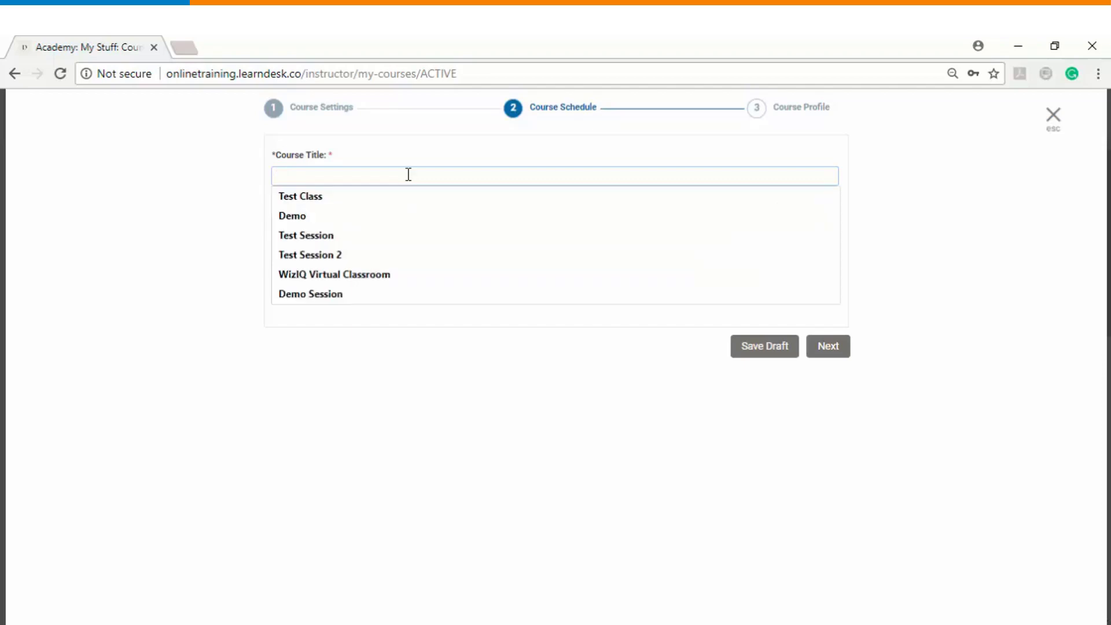
pyautogui.write('Online course on English Communication Skills')
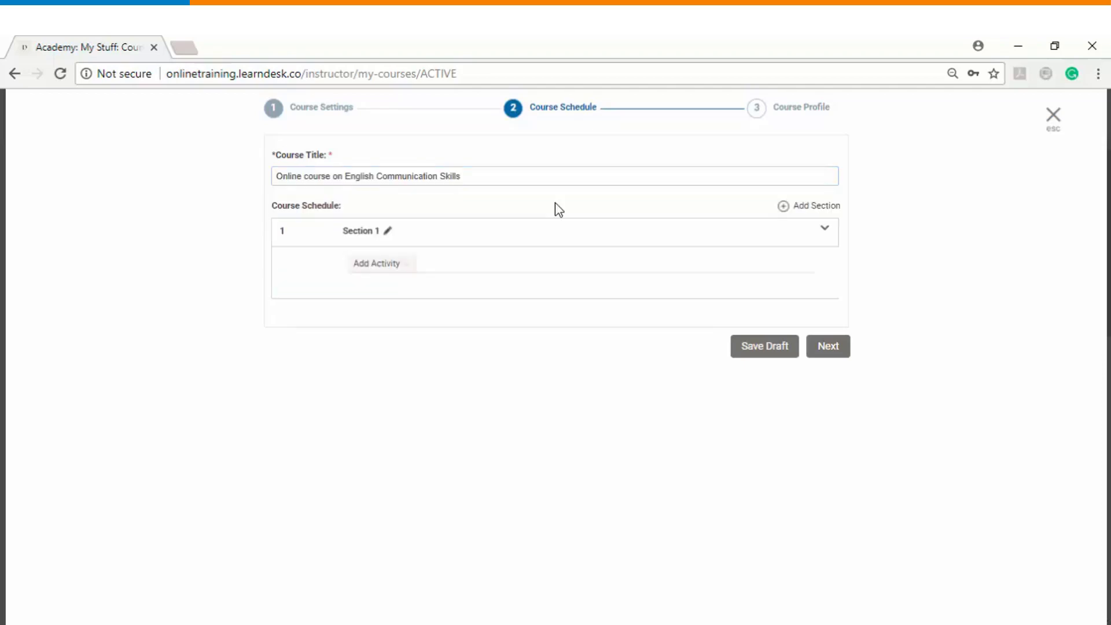
pyautogui.click(820, 207)
pyautogui.click(821, 206)
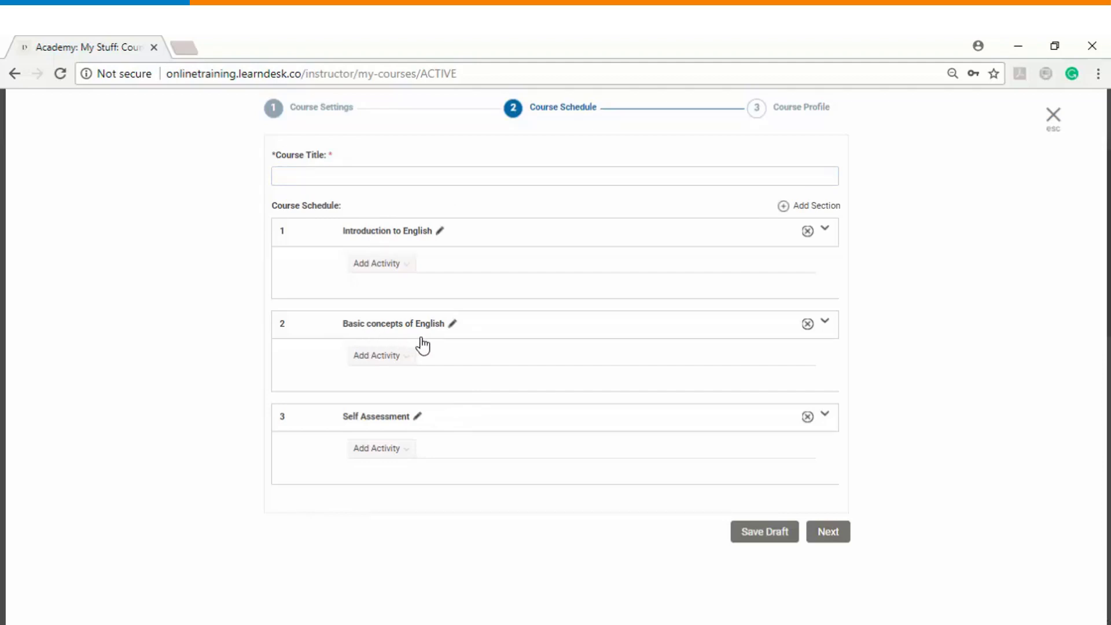
# Choose a Files activity under the Introduction to English section.
pyautogui.click(397, 267)
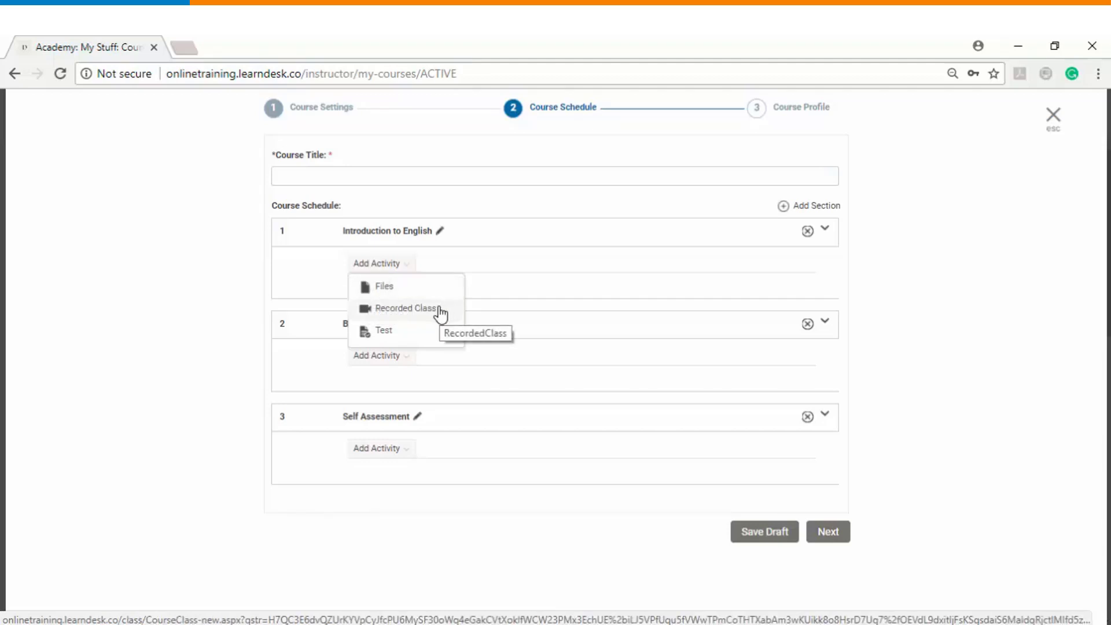
pyautogui.click(388, 295)
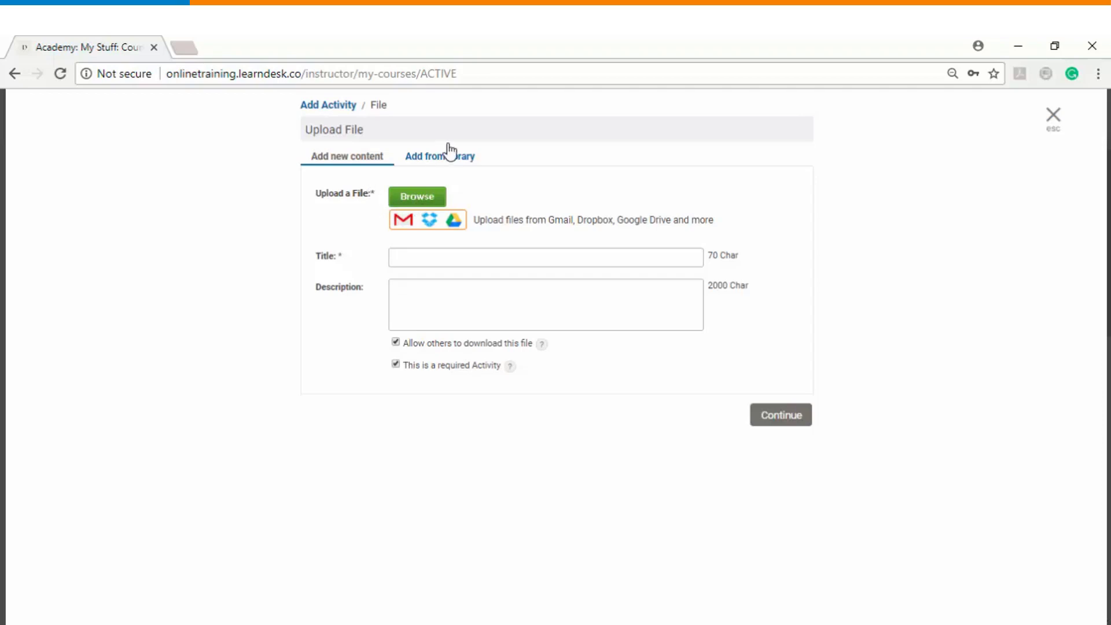
# Upload Effective Communication Skills.pptx with downloading disabled and save the file activity.
pyautogui.click(417, 198)
pyautogui.click(581, 321)
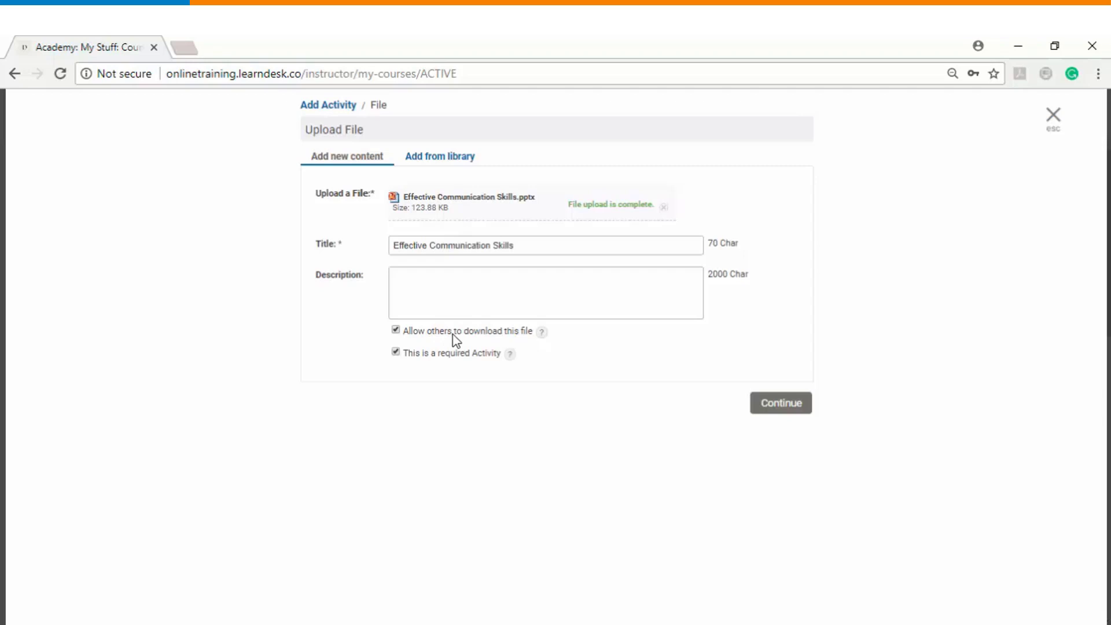
pyautogui.click(396, 329)
pyautogui.click(438, 289)
pyautogui.click(771, 407)
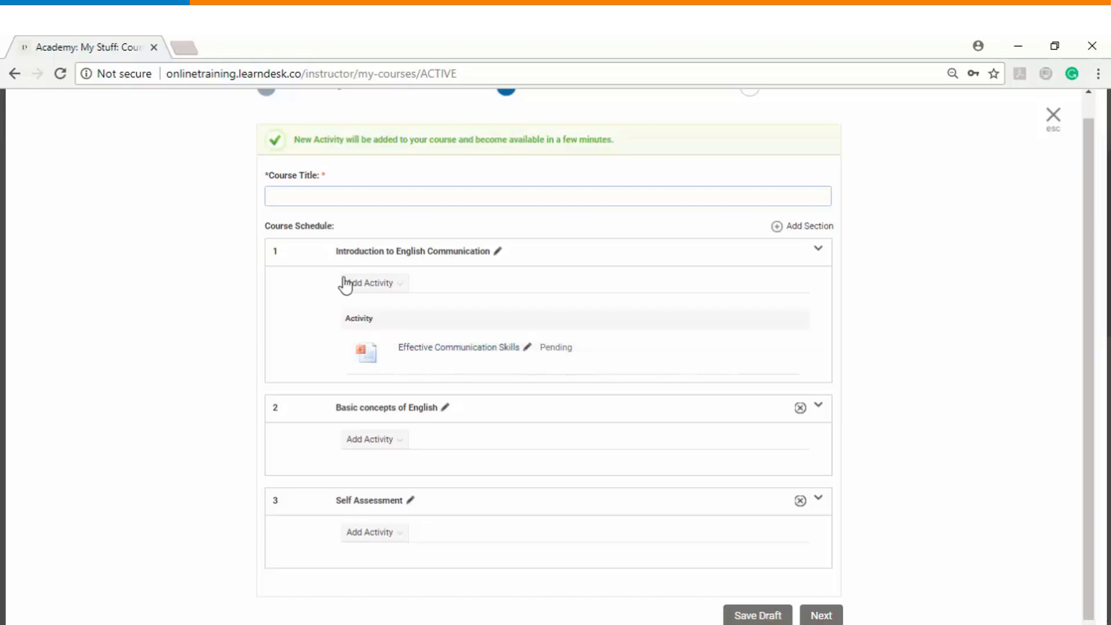
# Add Web RTC Virtual Classroom from the file library to the first section.
pyautogui.click(372, 283)
pyautogui.click(376, 309)
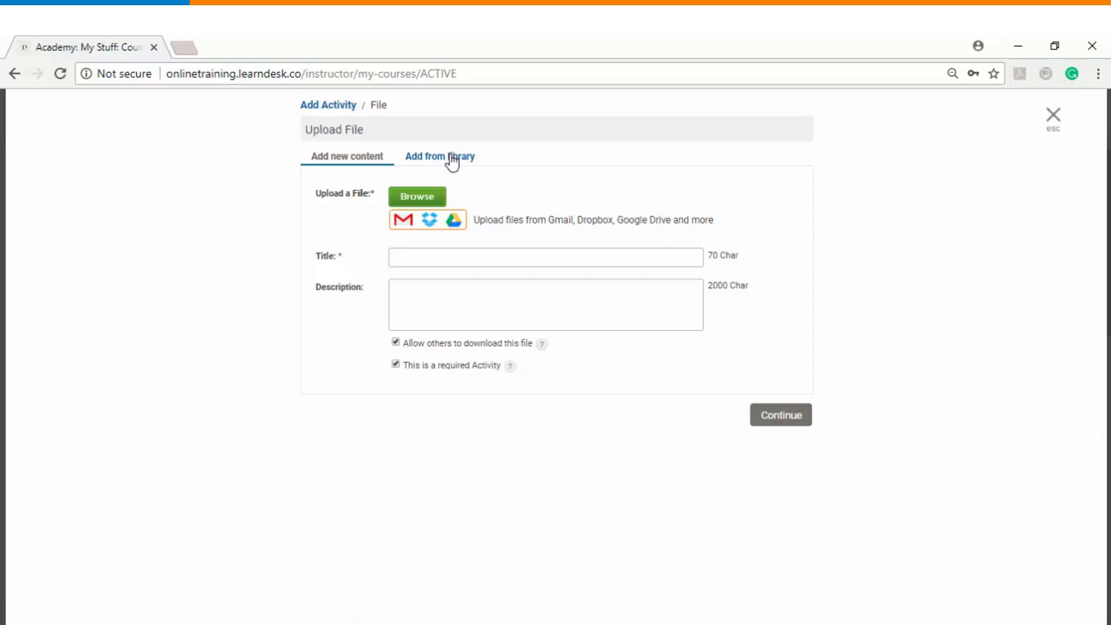
pyautogui.click(452, 161)
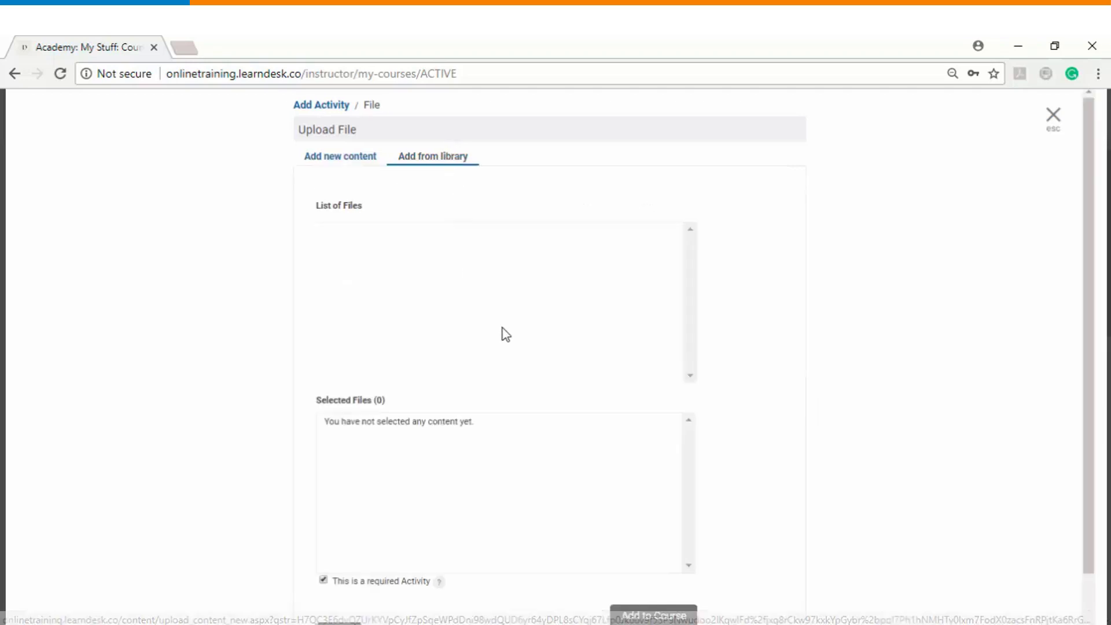
pyautogui.scroll(-1, 529, 426)
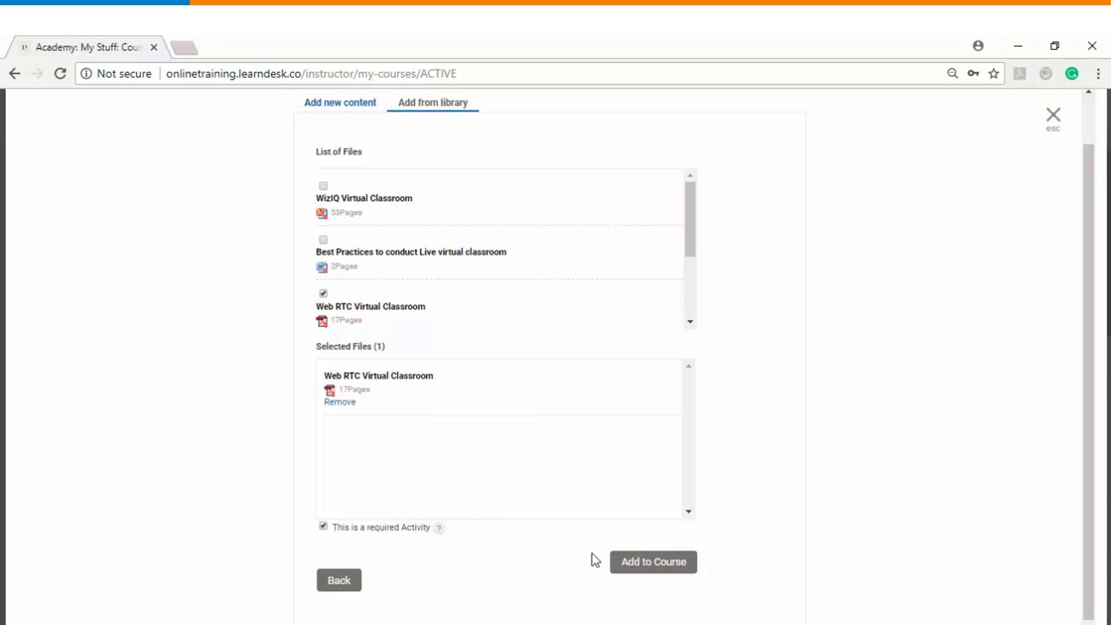
pyautogui.click(664, 572)
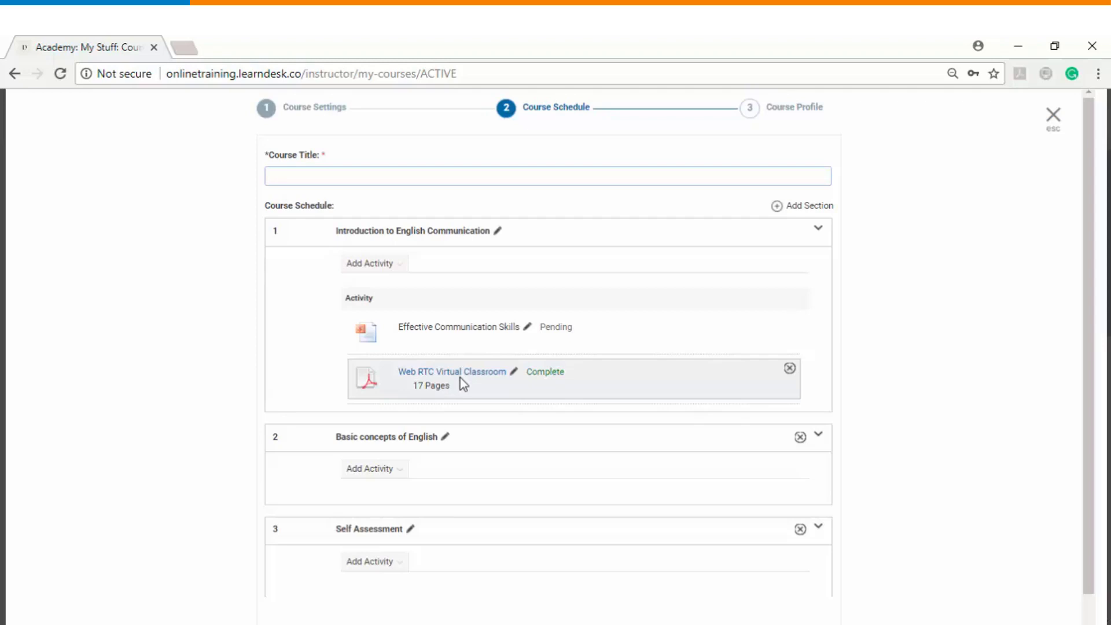
# Add the WizIQ Virtual Classroom recorded class to Basic concepts of English.
pyautogui.scroll(-1, 463, 388)
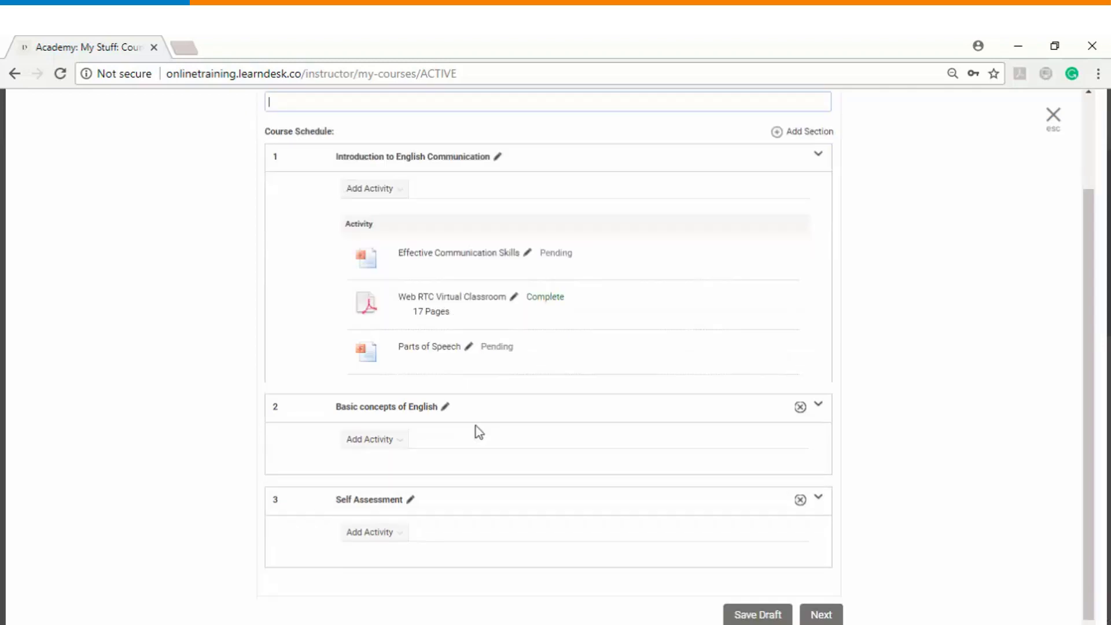
pyautogui.click(392, 443)
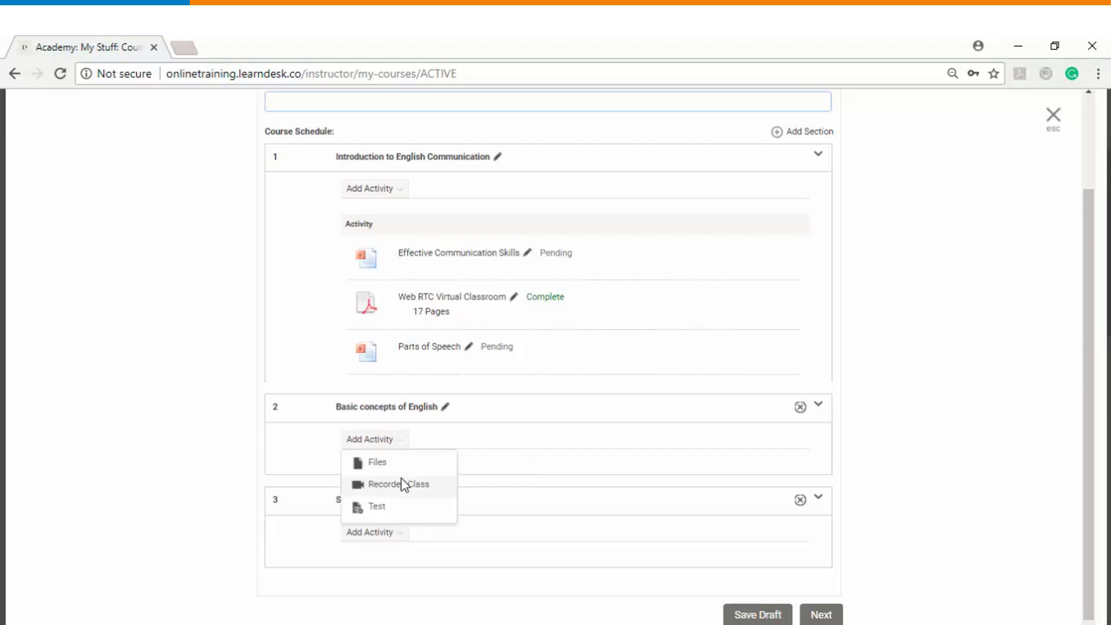
pyautogui.click(407, 489)
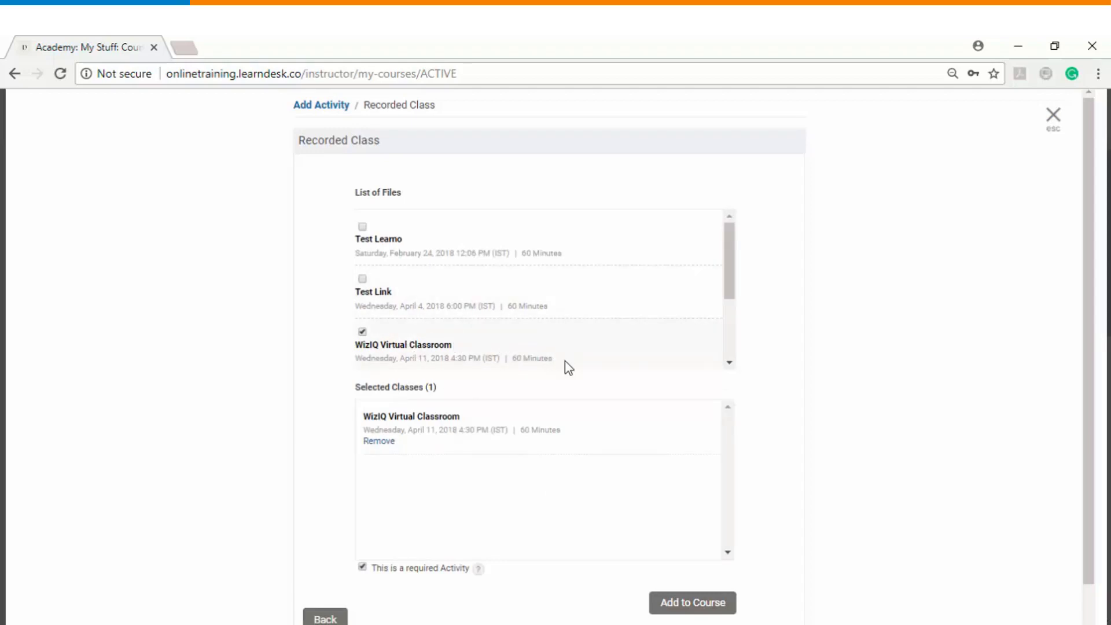
pyautogui.click(681, 608)
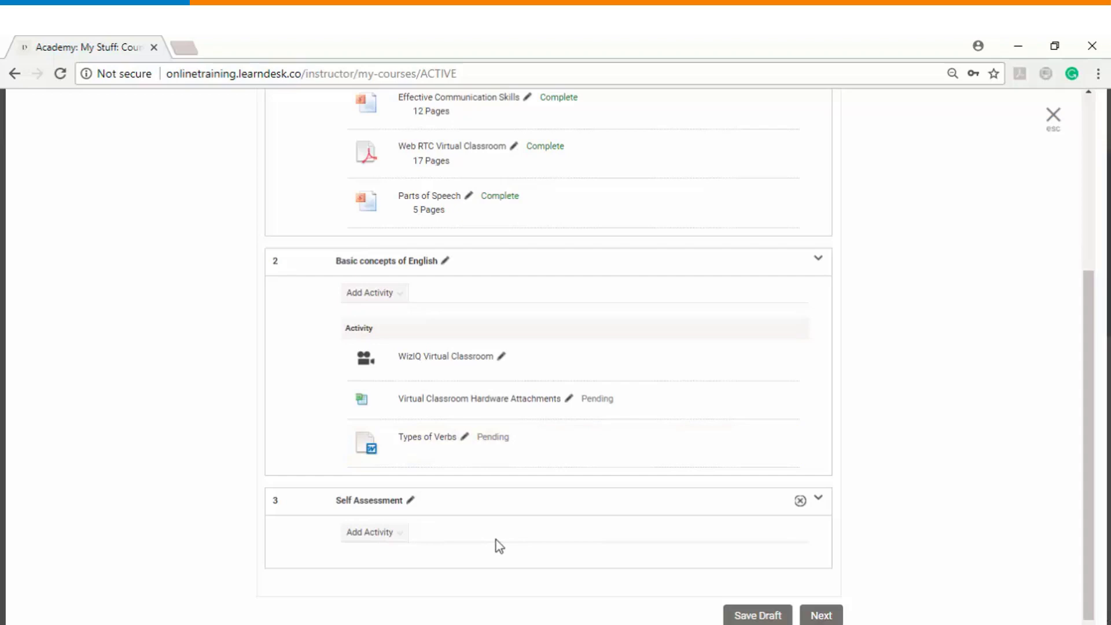
# Create a test in Self Assessment titled 'Quiz on English Speaking Skills'.
pyautogui.click(386, 535)
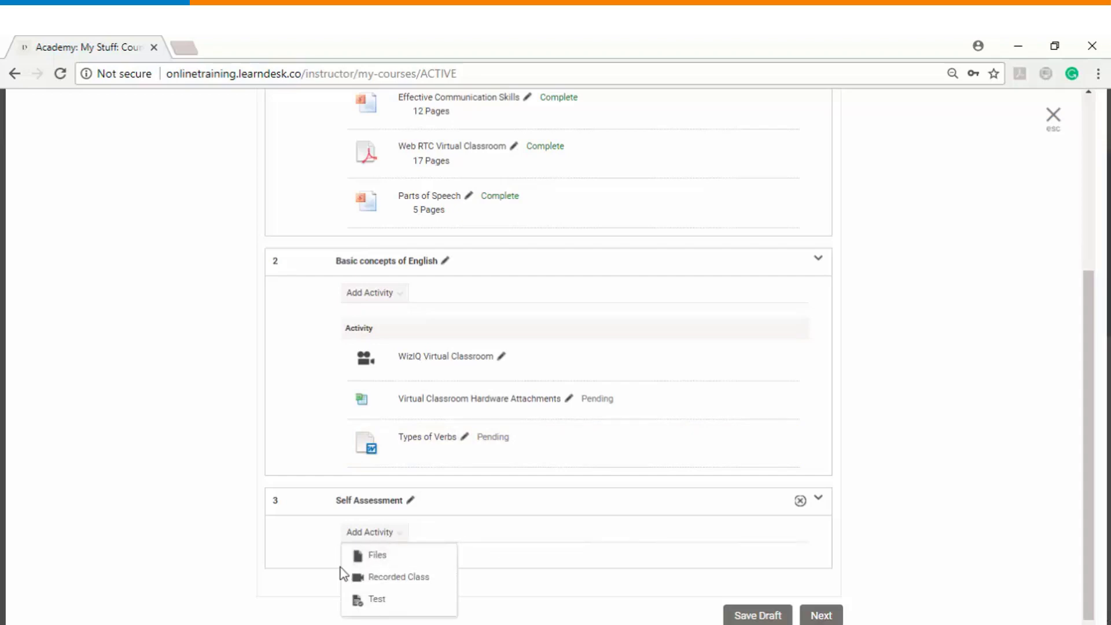
pyautogui.click(370, 603)
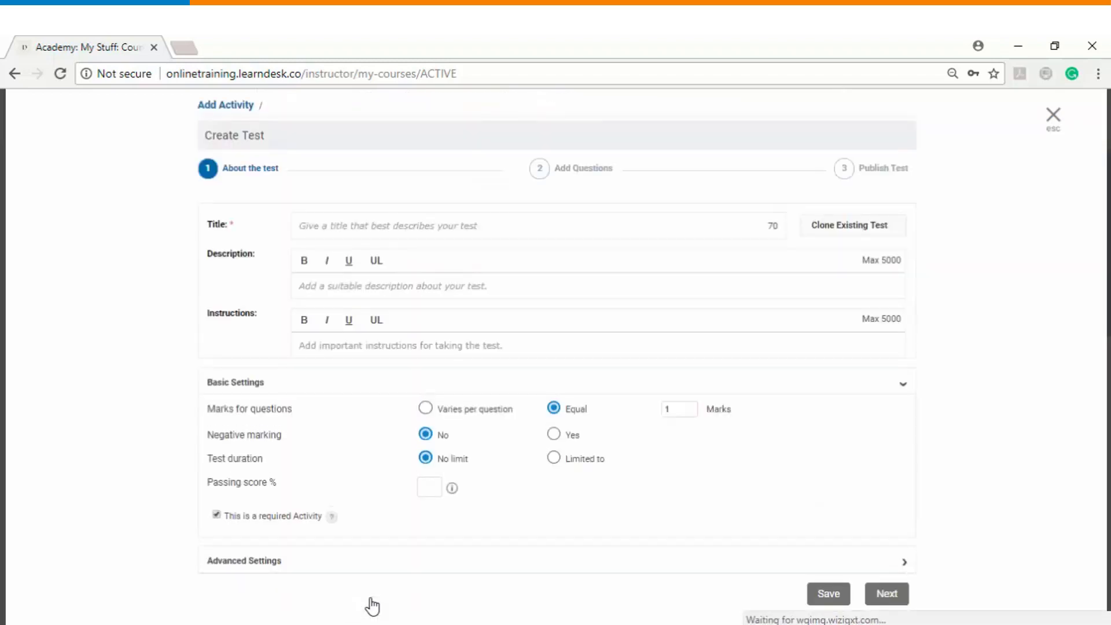
pyautogui.click(374, 229)
pyautogui.write('Quiz on English Speaking Skills')
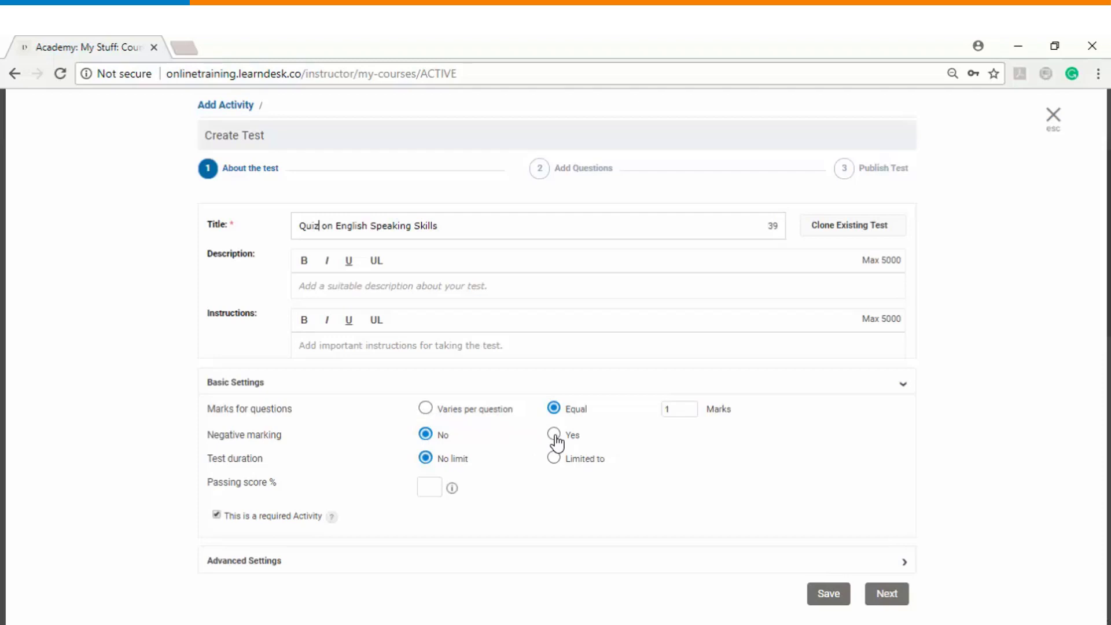
# Remove the test's time limit, set a passing score of 50, and review advanced settings.
pyautogui.click(555, 460)
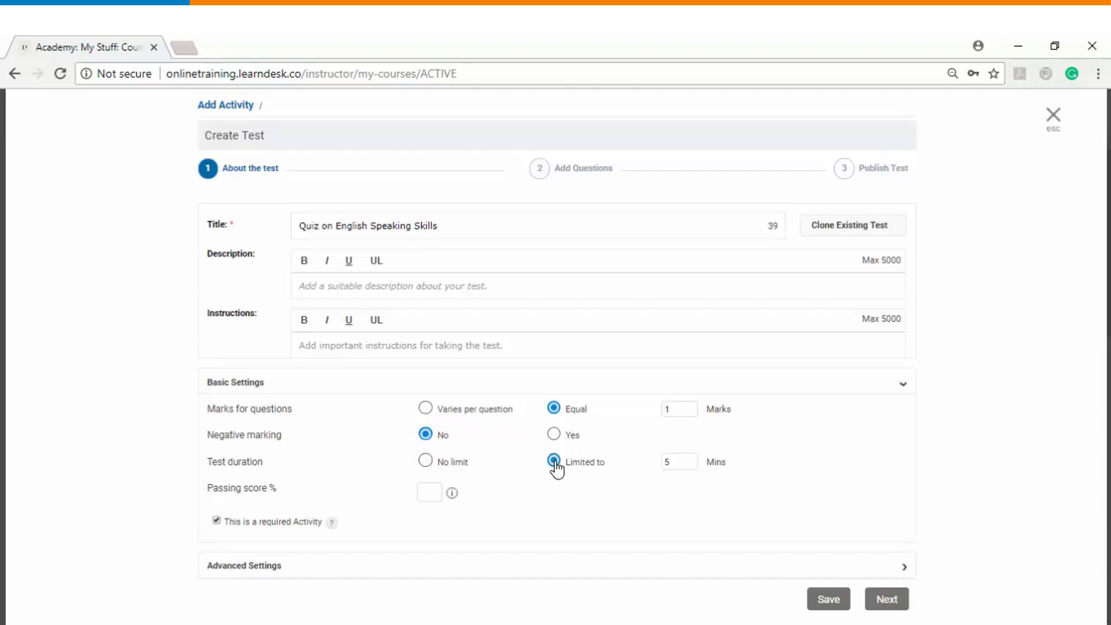
pyautogui.click(426, 461)
pyautogui.click(427, 484)
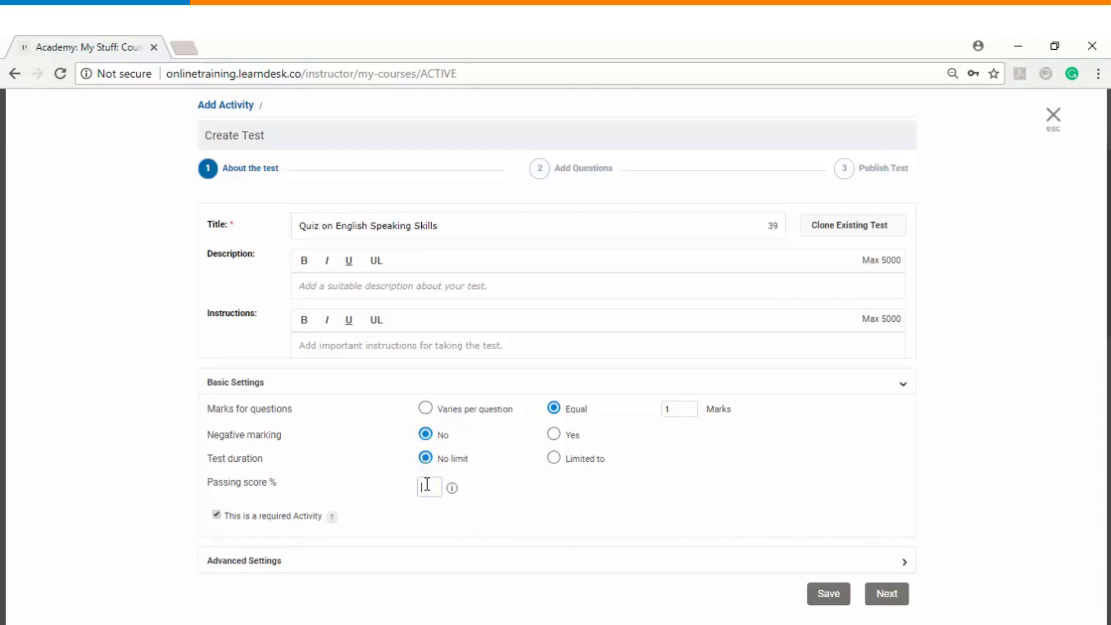
pyautogui.write('50')
pyautogui.click(270, 564)
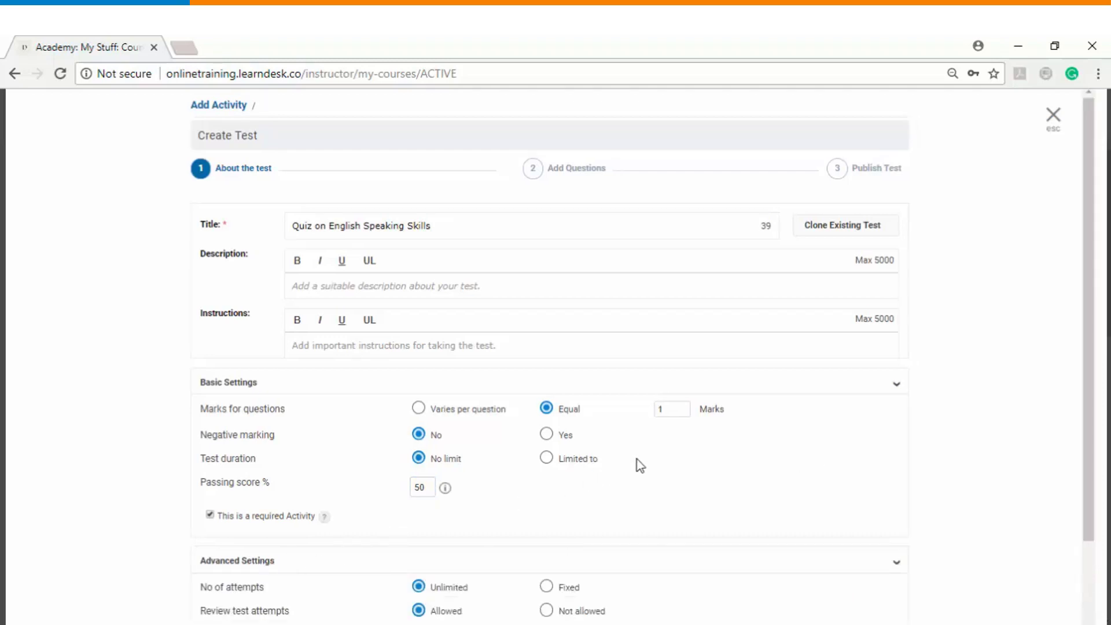
pyautogui.scroll(-2, 636, 463)
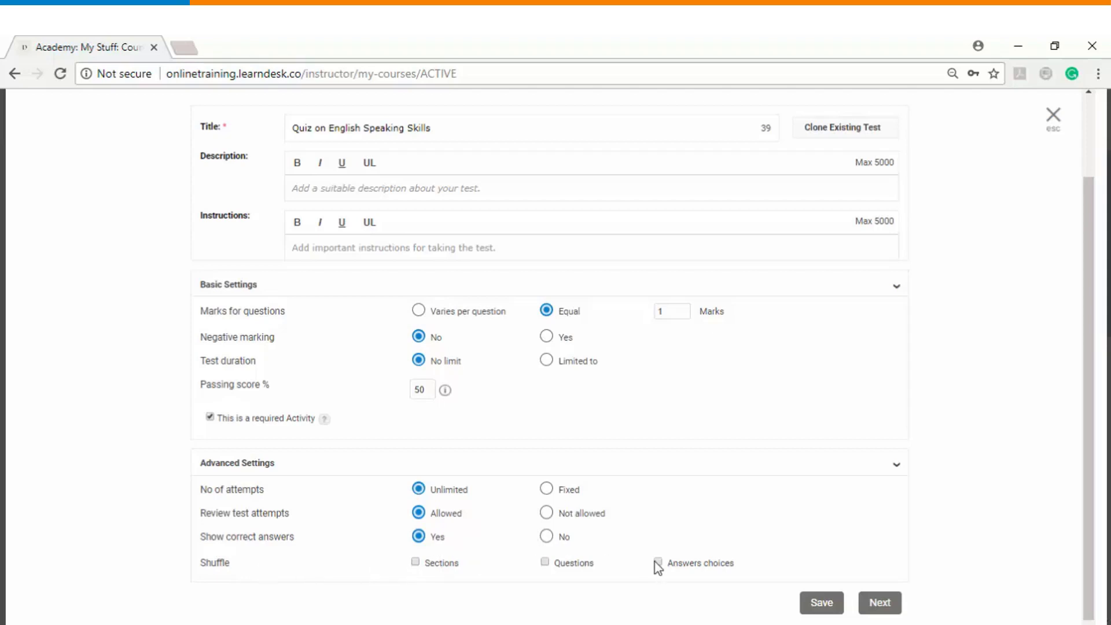
pyautogui.click(878, 602)
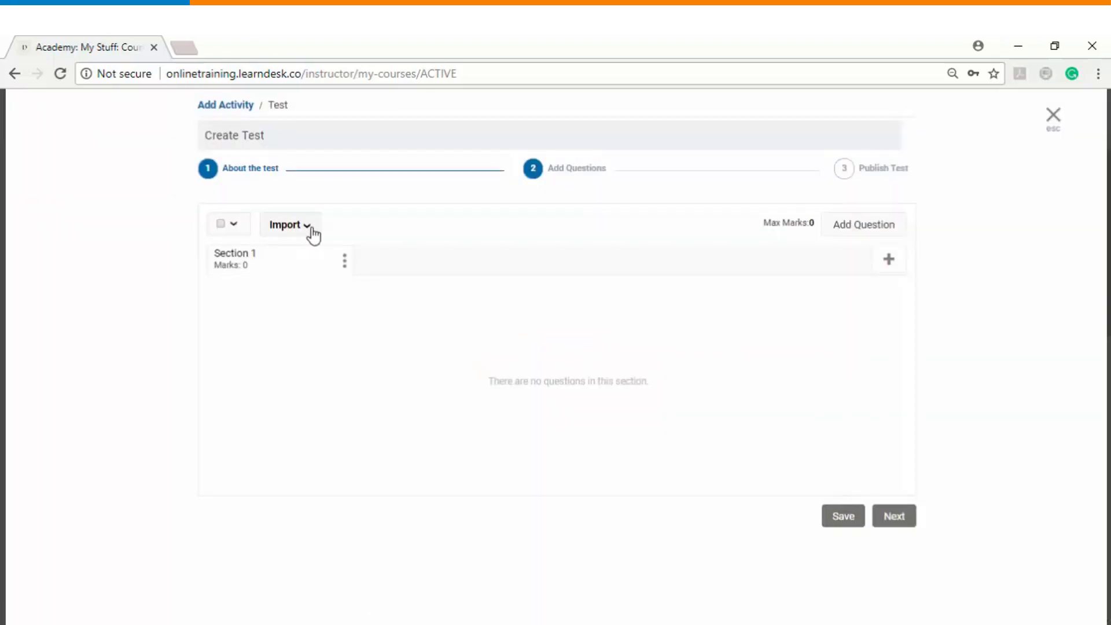
# Import five questions into the quiz, review Sections 1–3, and continue to Publish Test.
pyautogui.click(856, 234)
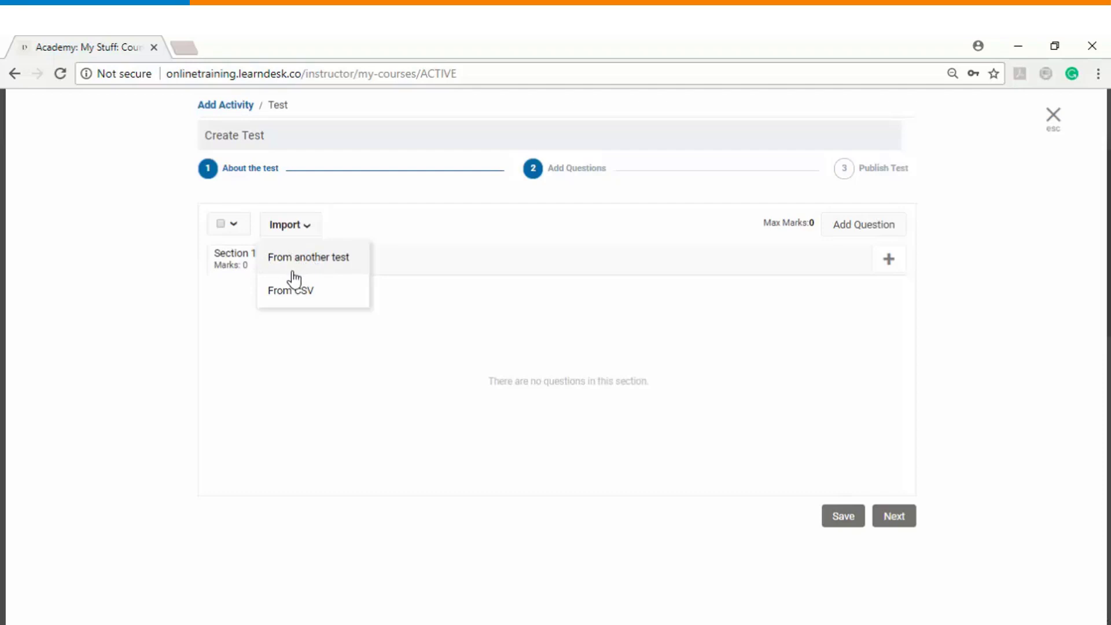
pyautogui.click(288, 294)
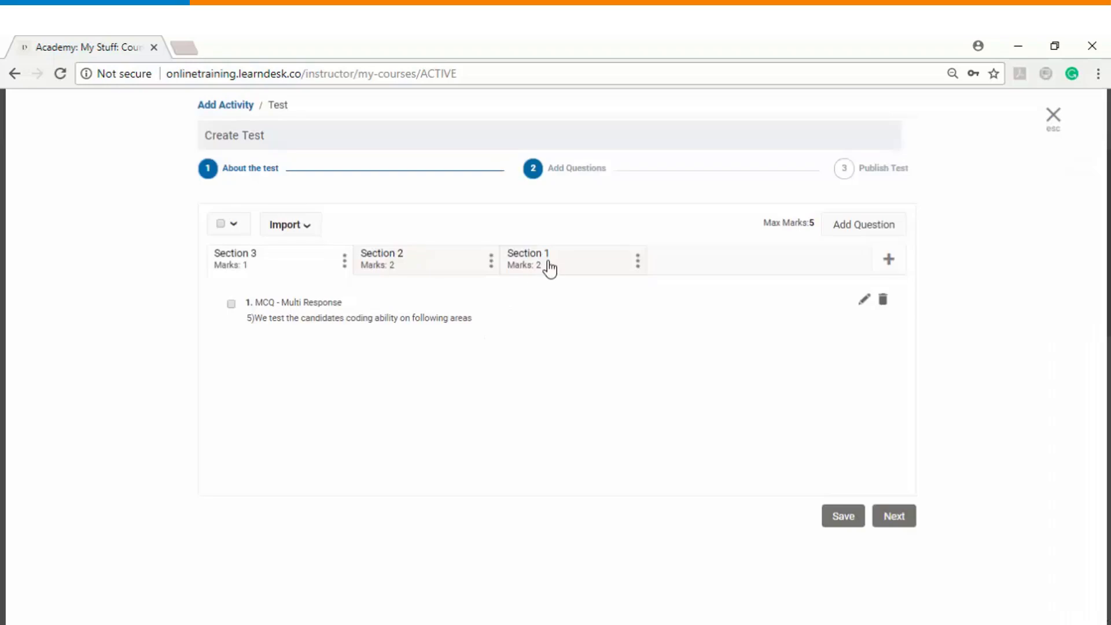
pyautogui.click(549, 266)
pyautogui.click(422, 266)
pyautogui.click(271, 265)
pyautogui.click(890, 516)
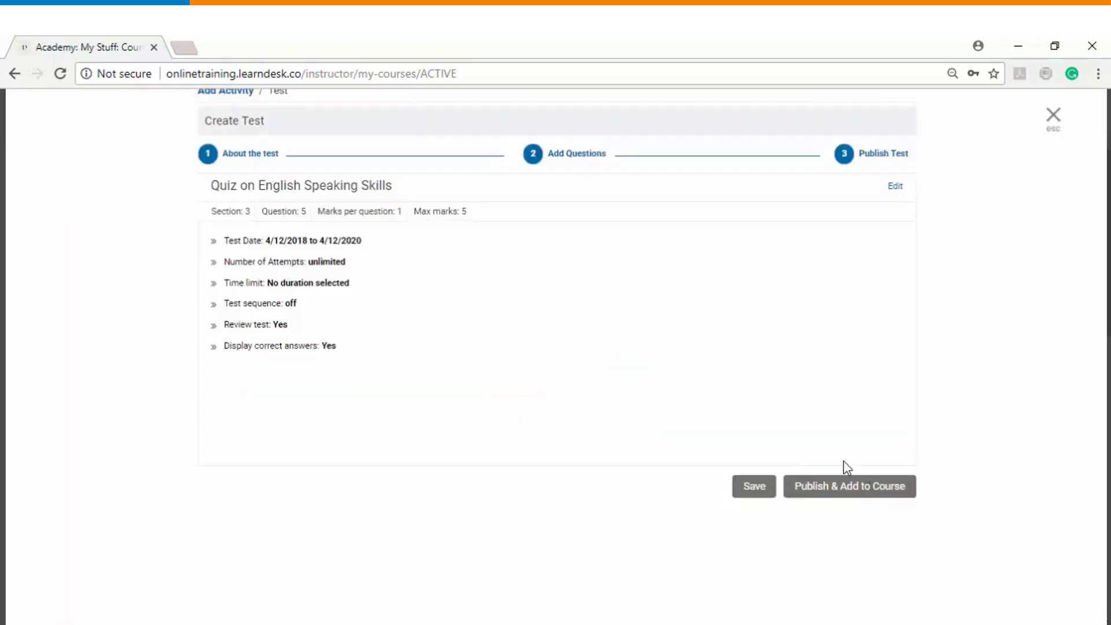
# Publish the 5-question quiz into Self Assessment and advance to the Course Profile step.
pyautogui.click(851, 489)
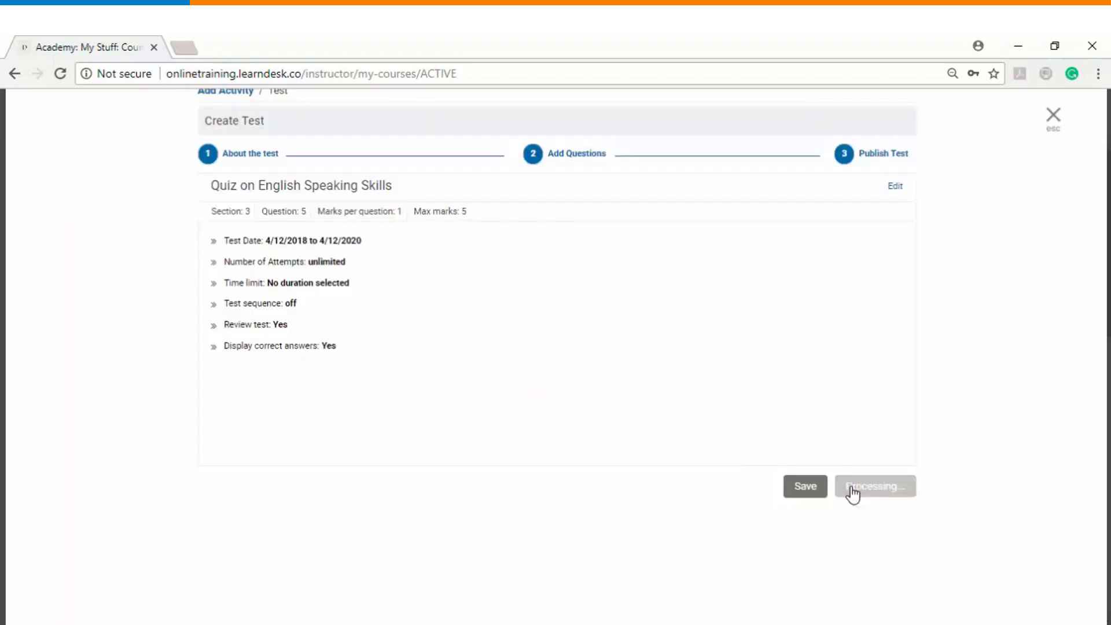
pyautogui.scroll(-5, 818, 484)
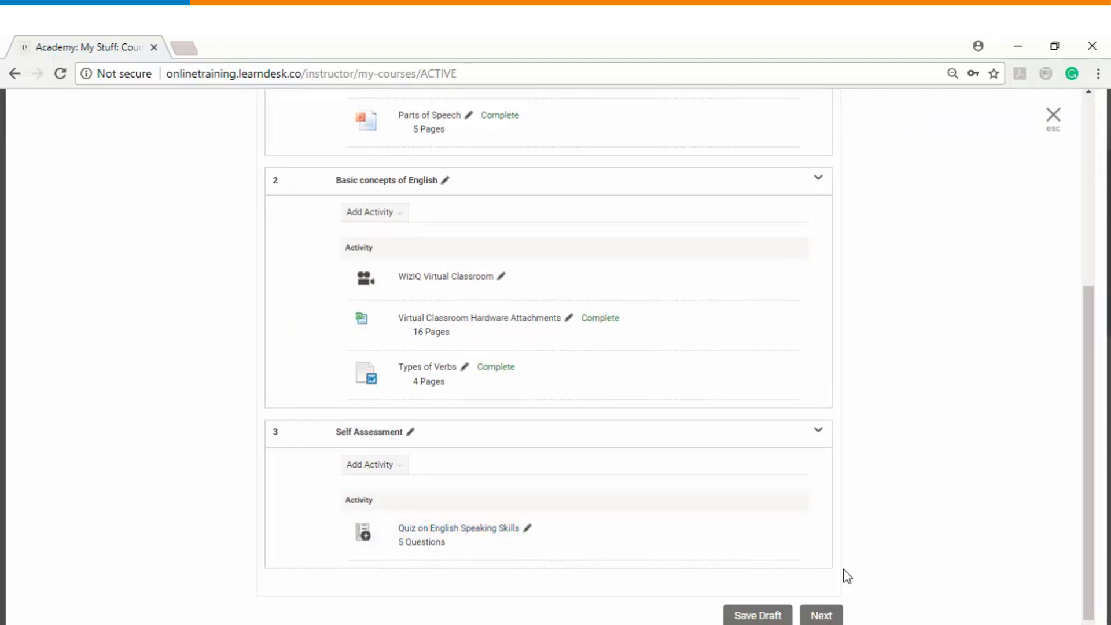
pyautogui.click(821, 615)
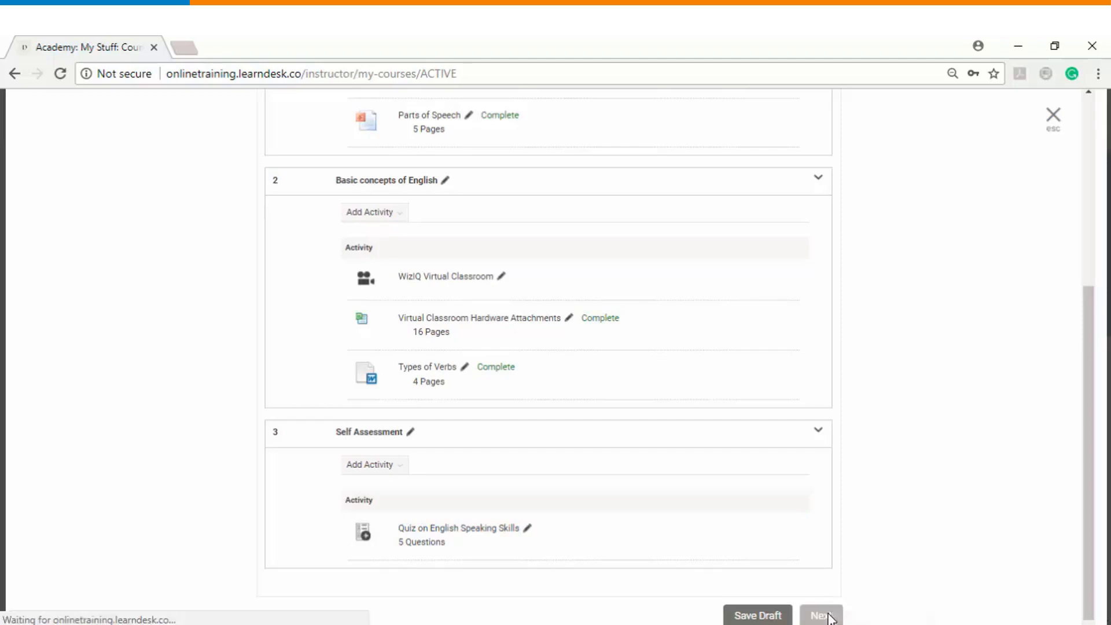
pyautogui.moveTo(471, 185); pyautogui.dragTo(250, 174)
pyautogui.hotkey('ctrl', 'c')
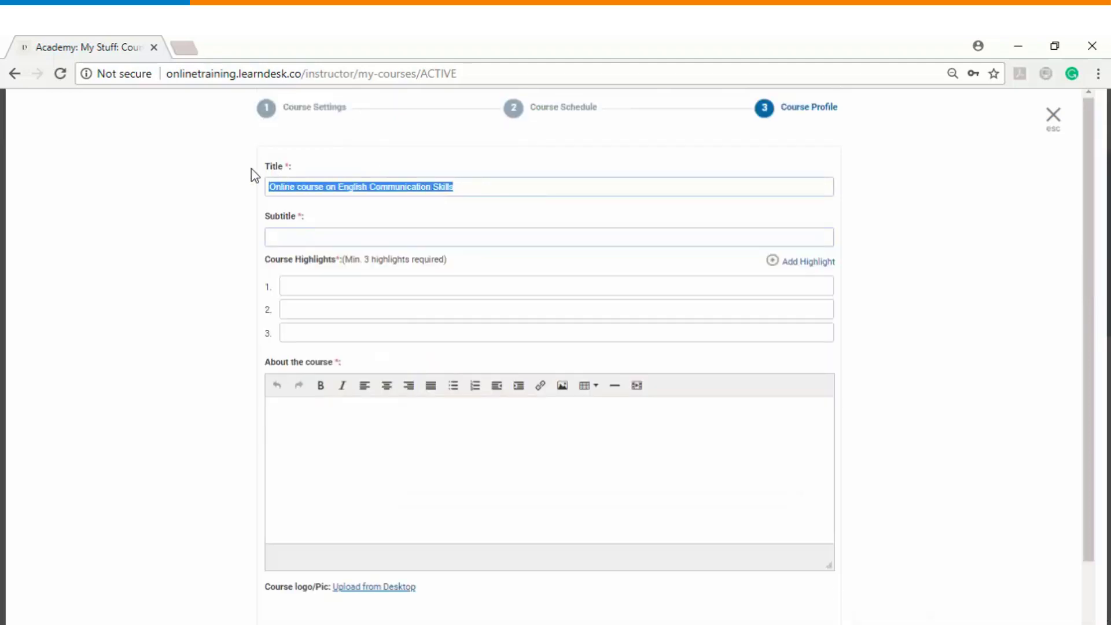
# Paste the course title into the Subtitle and all three Highlight fields.
pyautogui.click(283, 235)
pyautogui.hotkey('ctrl', 'v')
pyautogui.click(340, 286)
pyautogui.hotkey('ctrl', 'v')
pyautogui.click(360, 308)
pyautogui.hotkey('ctrl', 'v')
pyautogui.click(384, 331)
pyautogui.hotkey('ctrl', 'v')
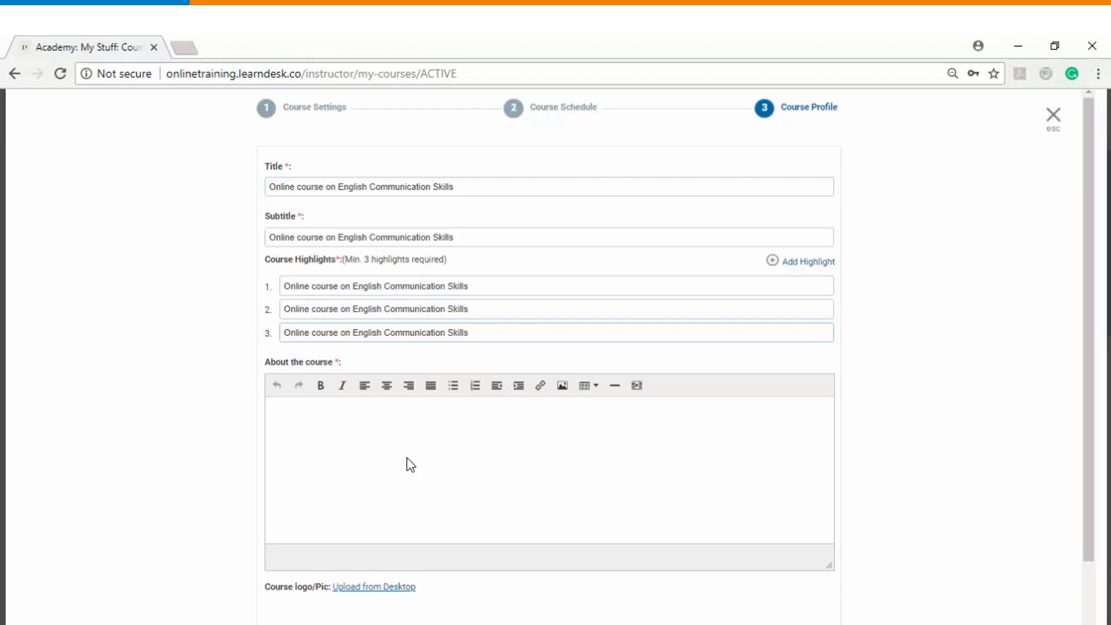
# Copy the course description from Notepad and paste it into About the course.
pyautogui.click(578, 498)
pyautogui.hotkey('alt', 'Tab')
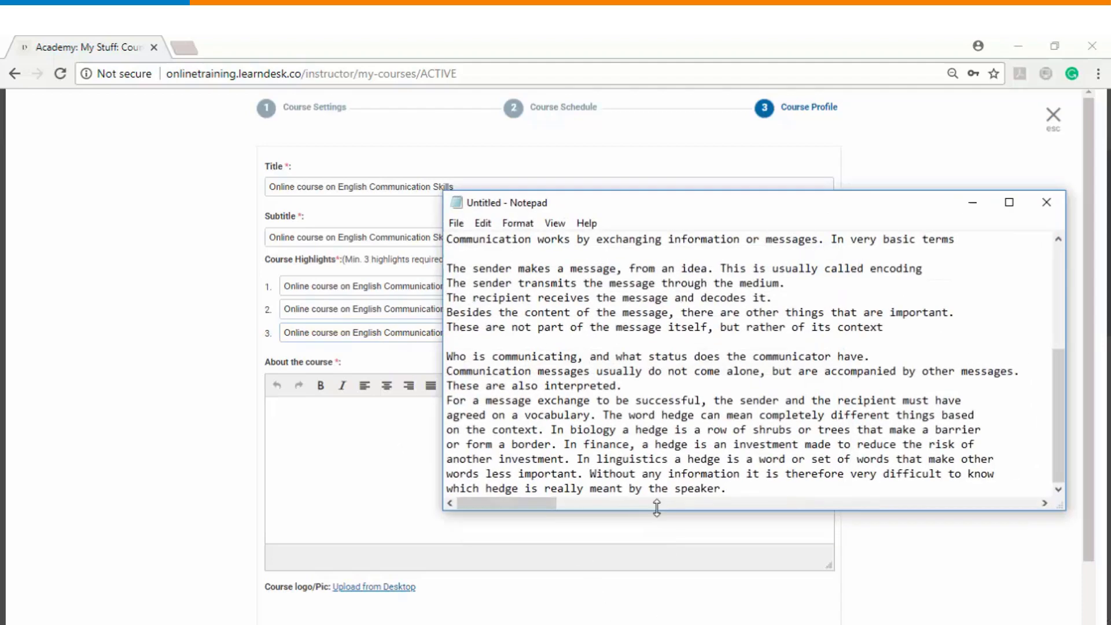
pyautogui.hotkey('ctrl', 'a')
pyautogui.hotkey('ctrl', 'c')
pyautogui.hotkey('alt', 'Tab')
pyautogui.hotkey('ctrl', 'v')
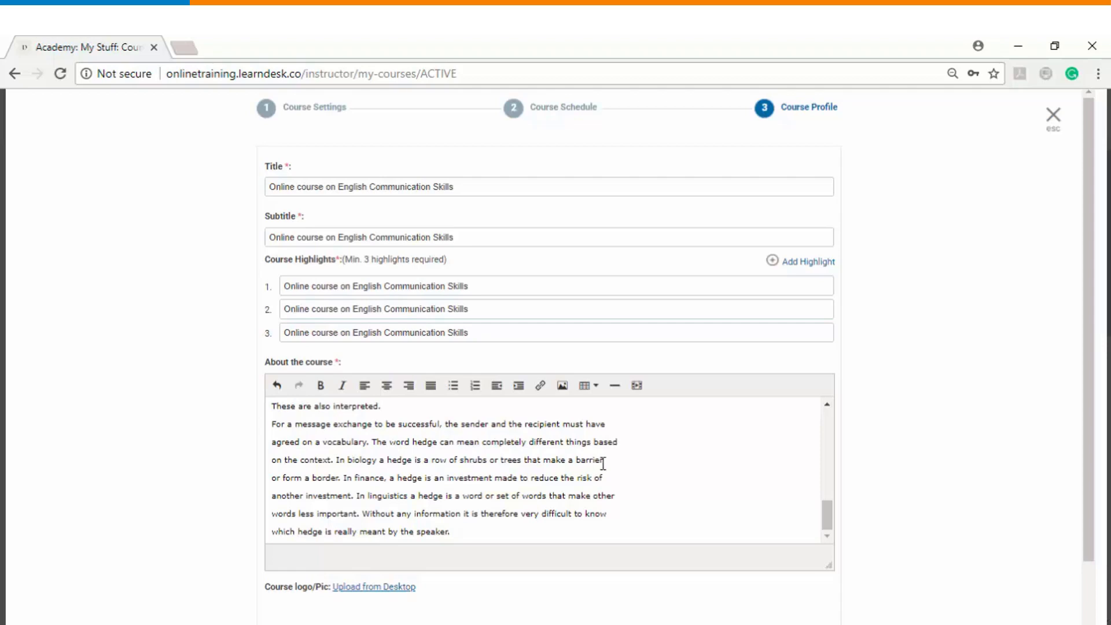
pyautogui.scroll(-1, 880, 462)
pyautogui.scroll(-1, 880, 460)
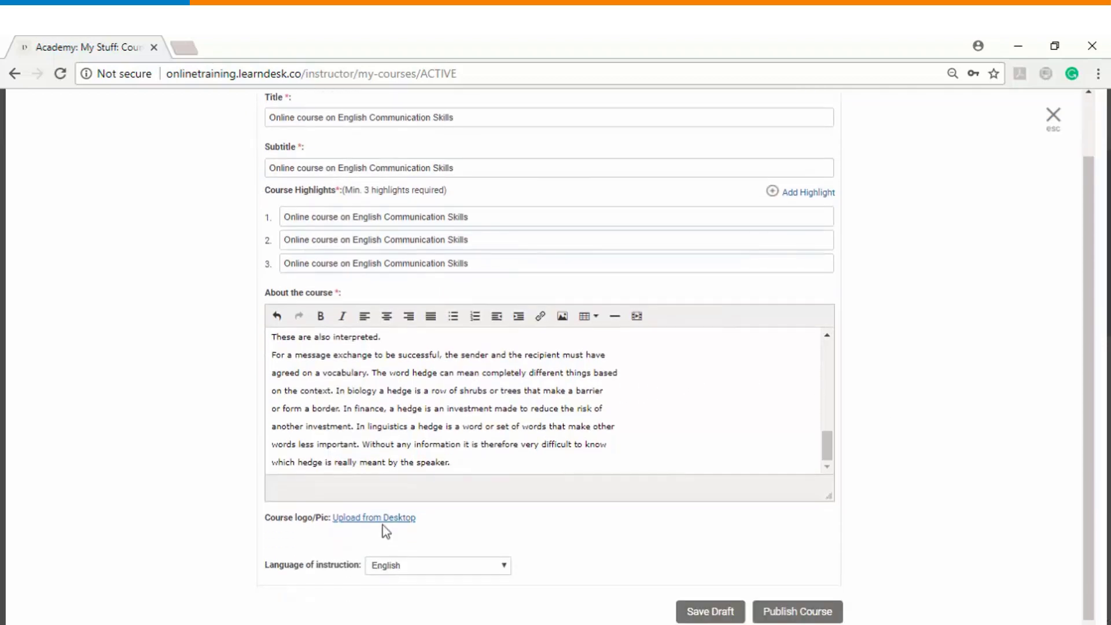
# Upload the team photo as the logo, keep English as the language, and publish the course.
pyautogui.click(374, 519)
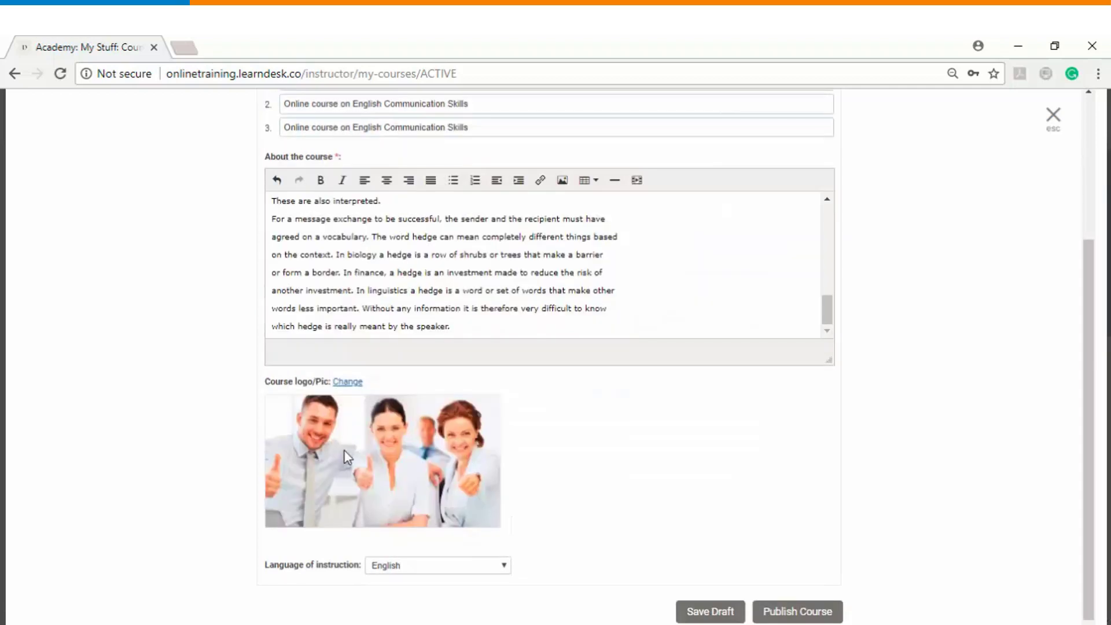
pyautogui.click(445, 567)
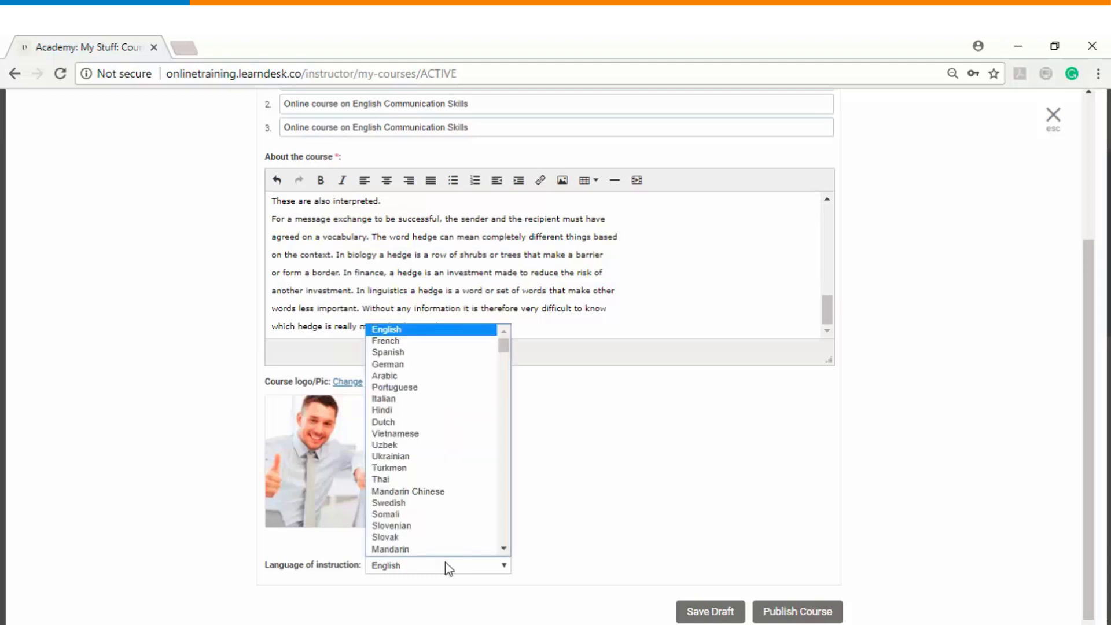
pyautogui.click(587, 536)
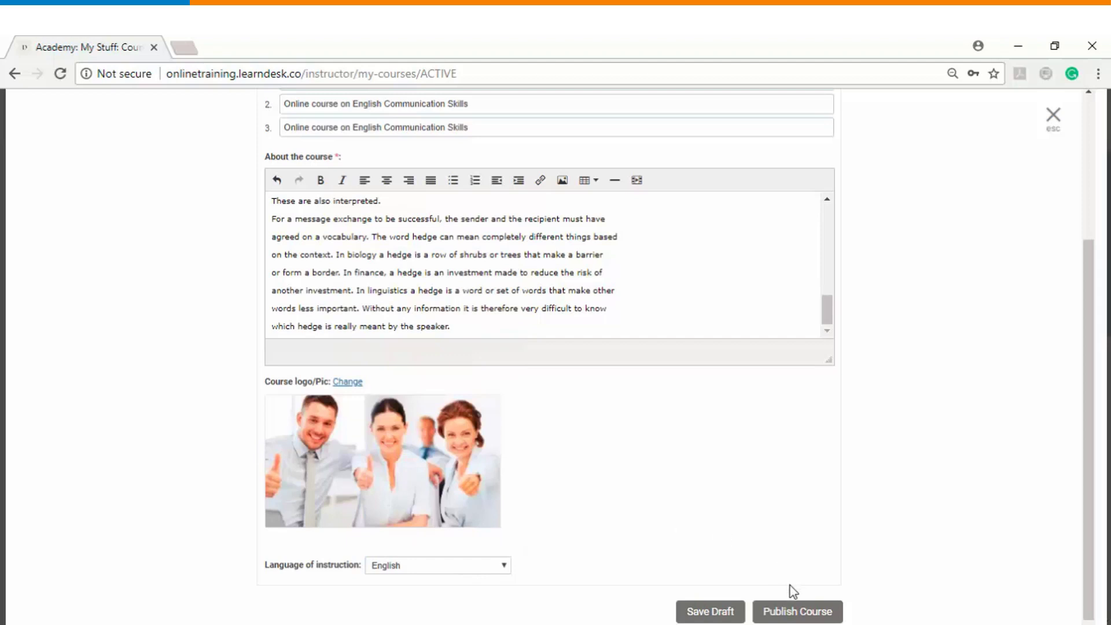
pyautogui.click(797, 610)
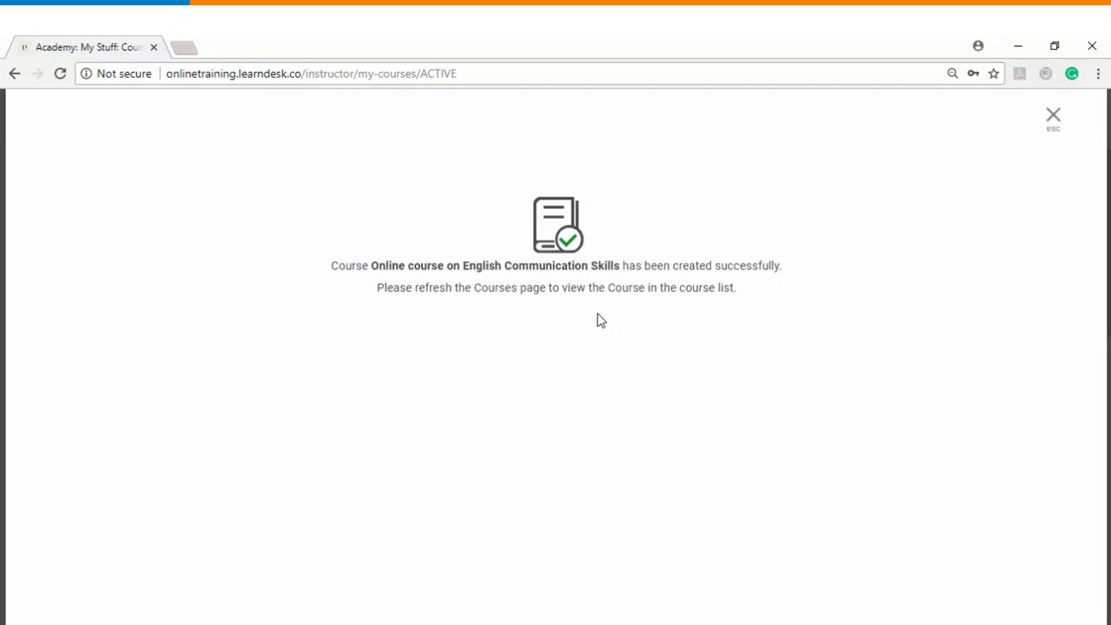
# Dismiss the confirmation, refresh the course list, and open Online course on English Communication Skills.
pyautogui.press('Escape')
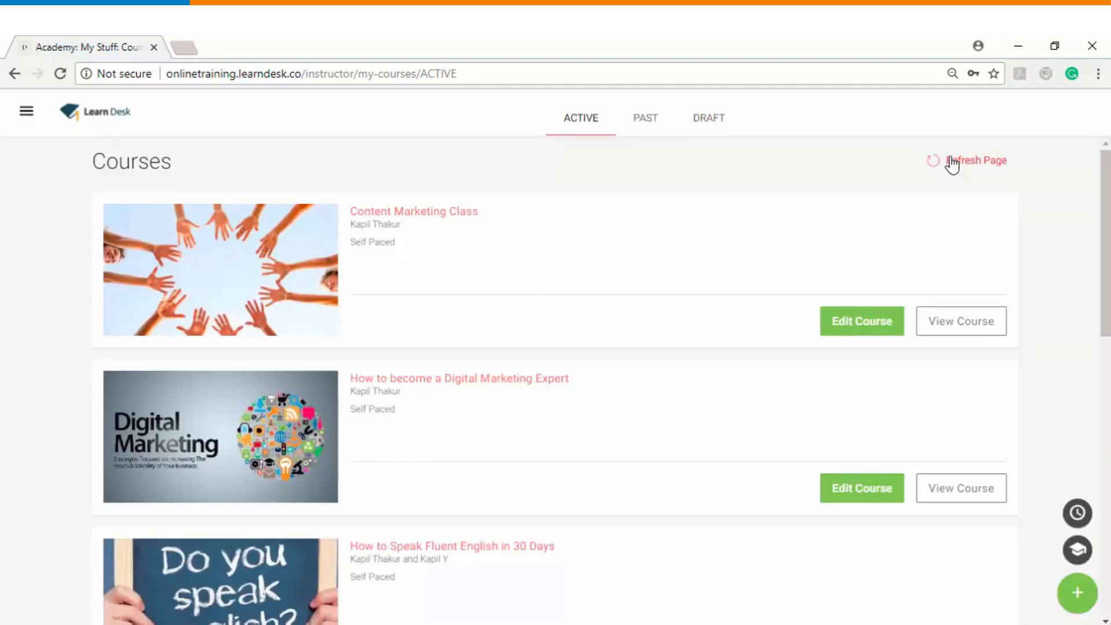
pyautogui.click(951, 162)
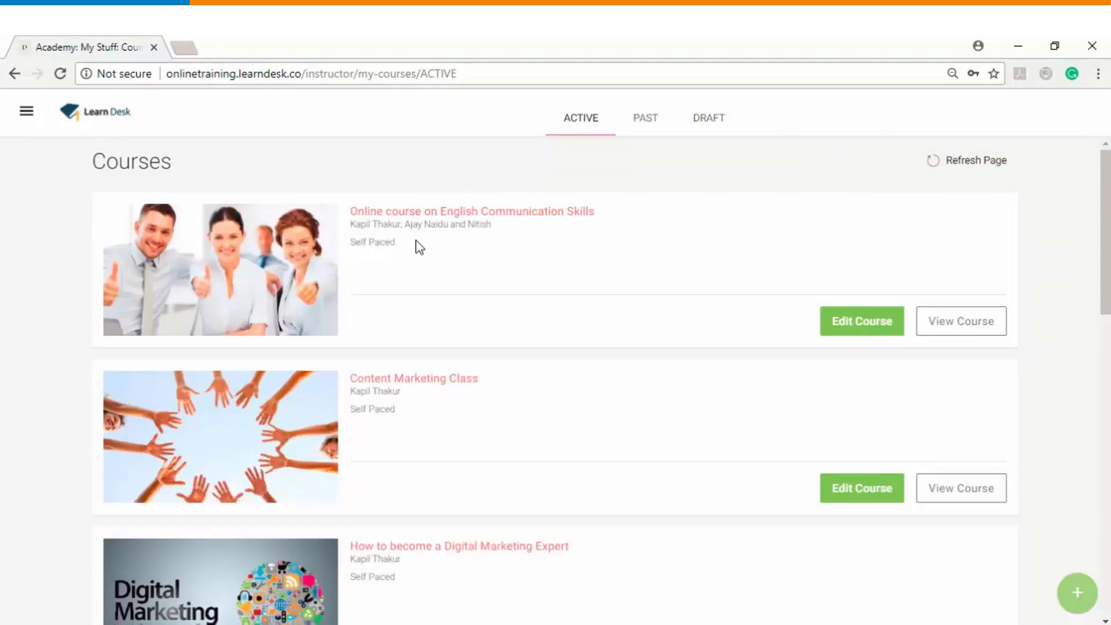
pyautogui.click(550, 213)
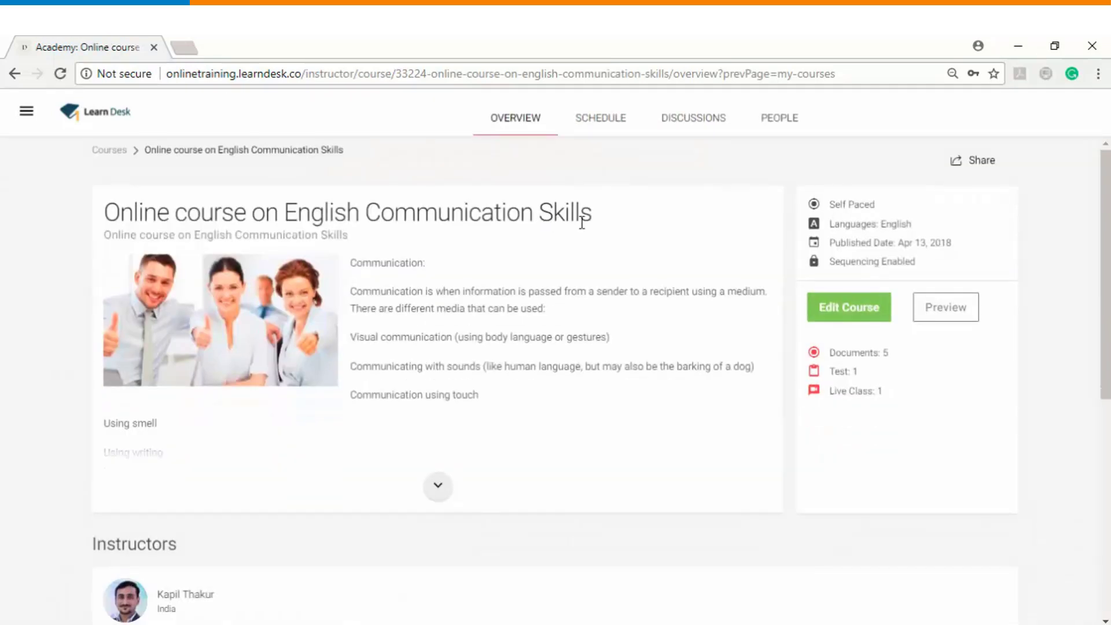
# Read the expanded course description, preview the course as a learner, then view its Schedule.
pyautogui.click(440, 489)
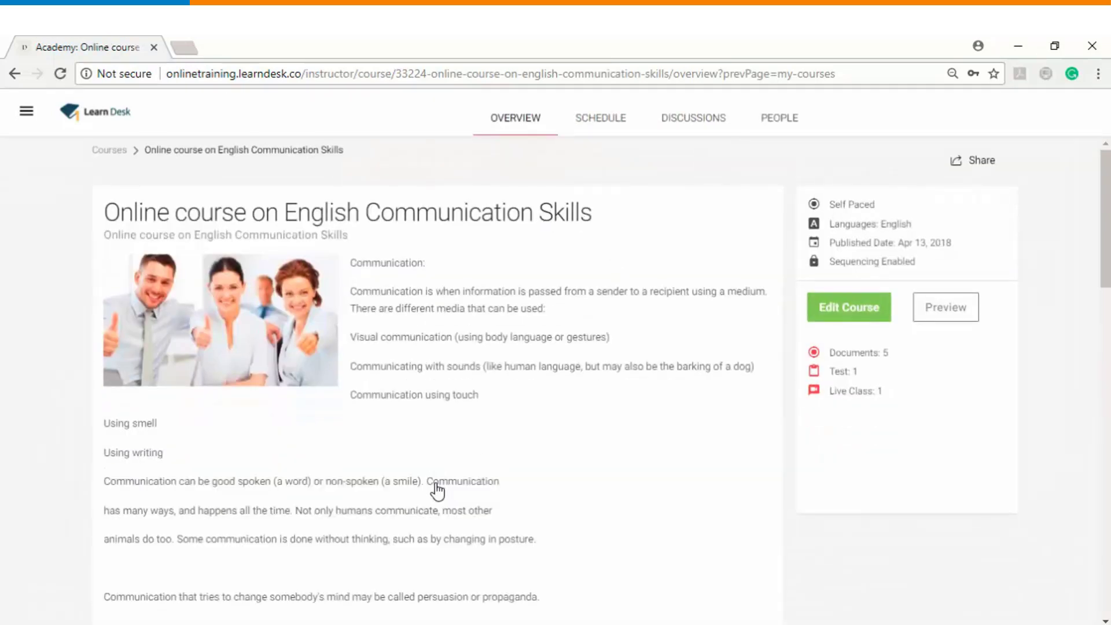
pyautogui.scroll(-3, 588, 446)
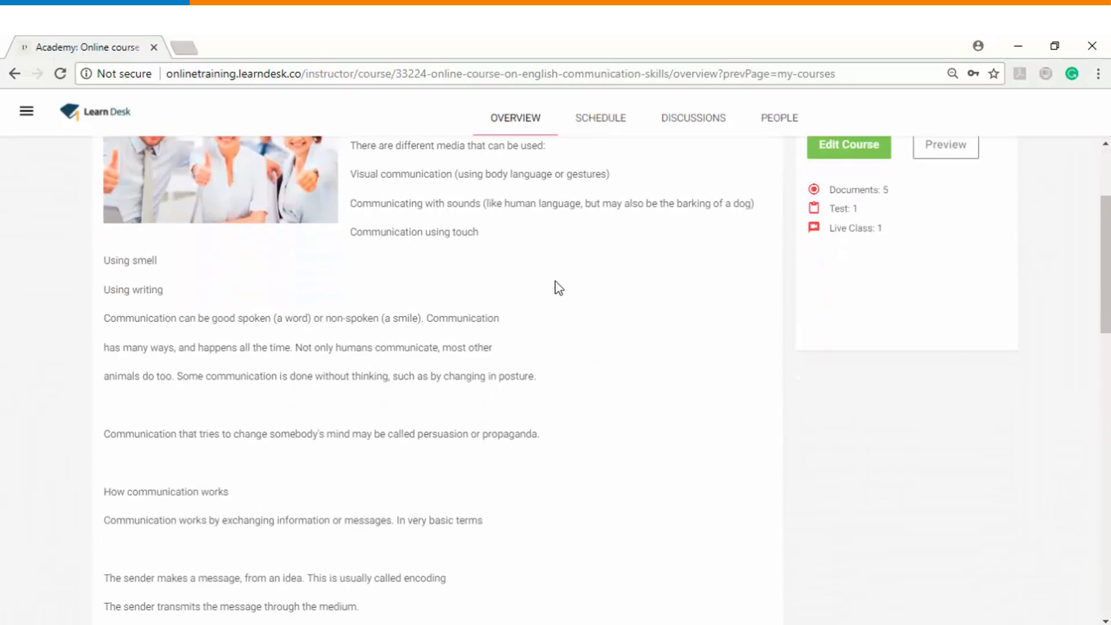
pyautogui.scroll(-10, 387, 494)
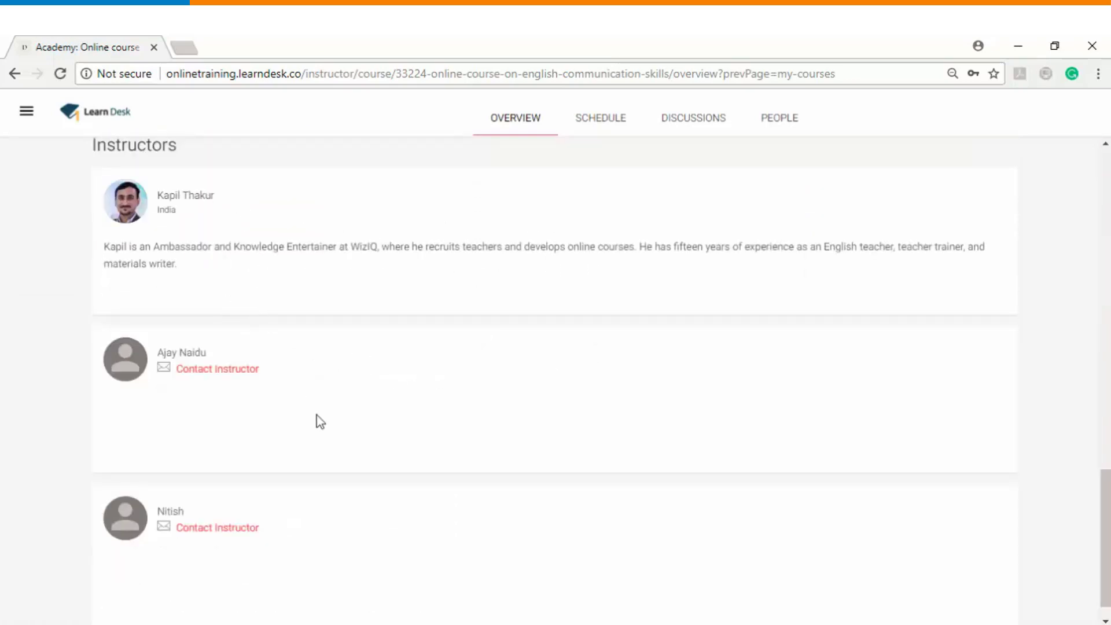
pyautogui.scroll(15, 442, 405)
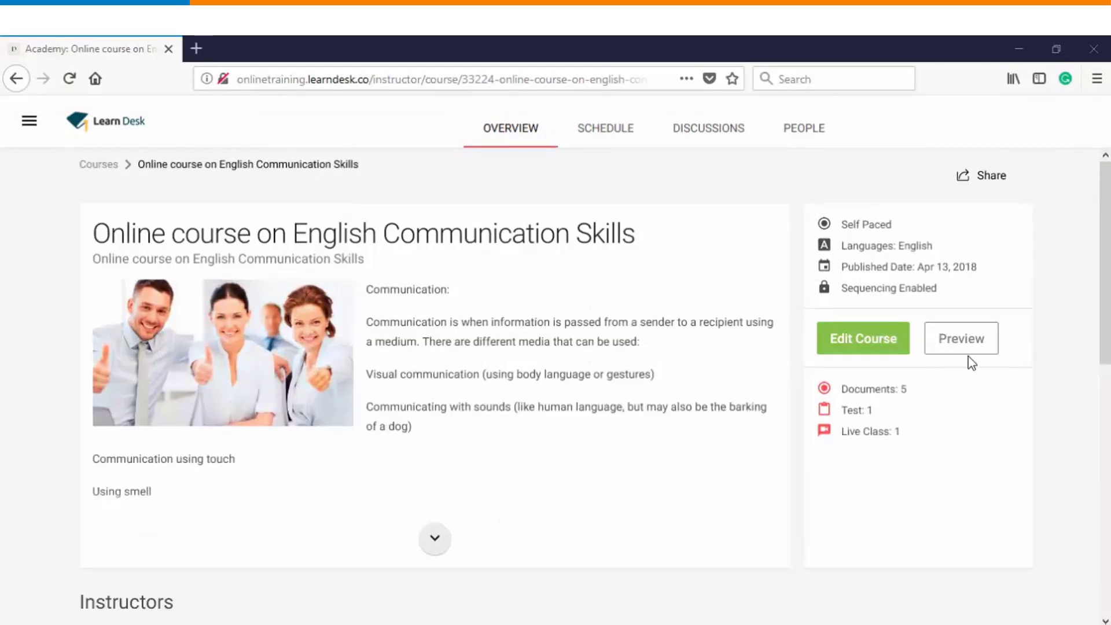
pyautogui.click(957, 339)
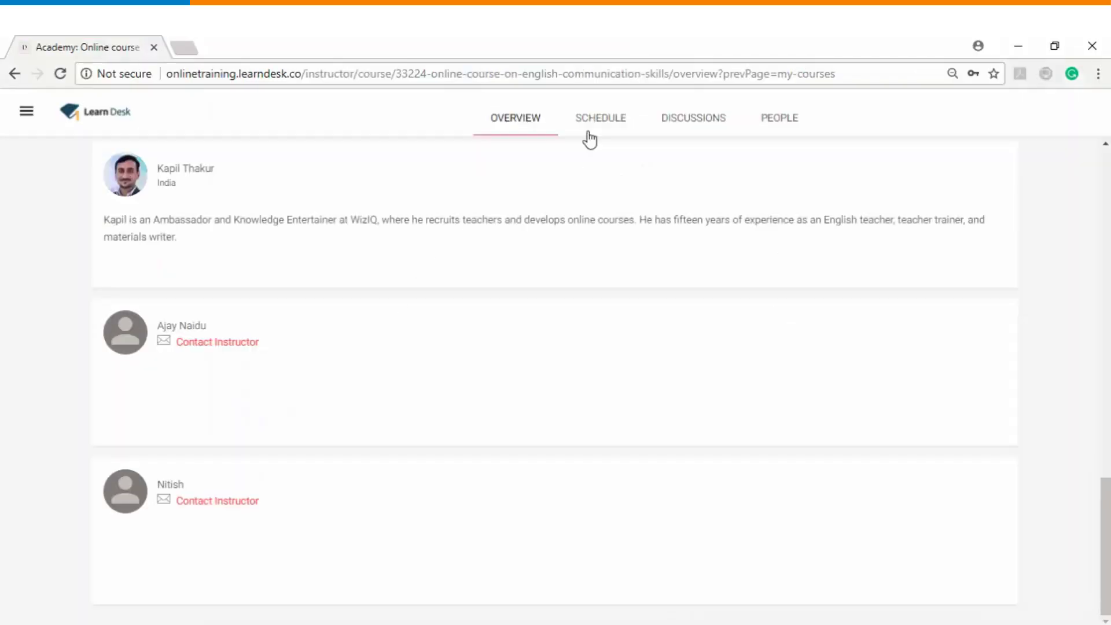
pyautogui.click(597, 127)
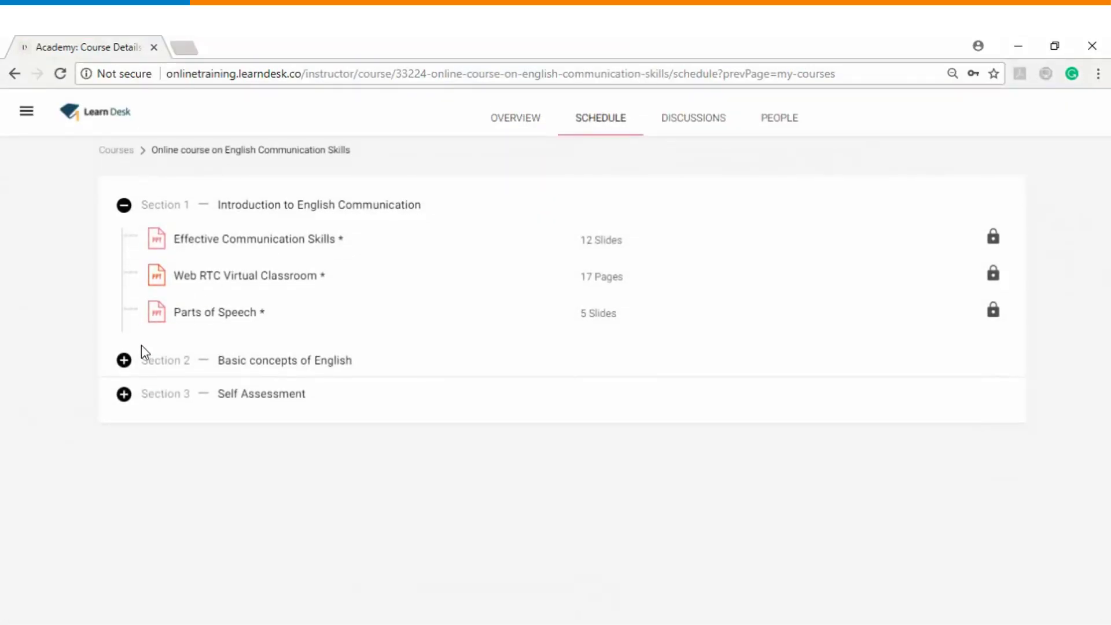
# Expand Sections 2 and 3 to see their activities, then view the empty Discussions page.
pyautogui.click(124, 366)
pyautogui.click(118, 521)
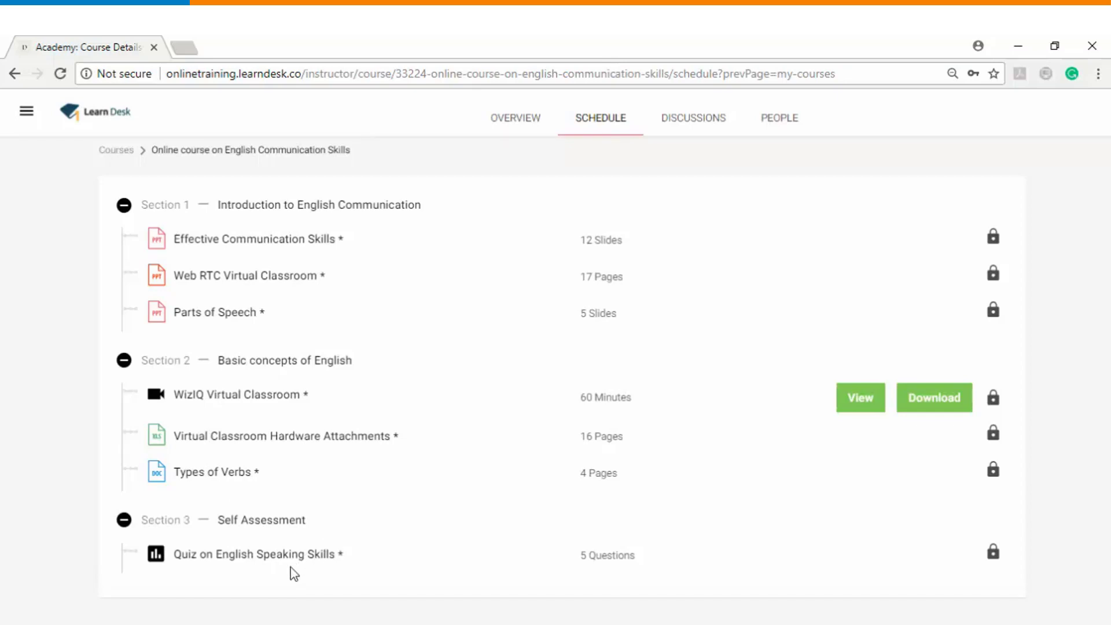
pyautogui.click(699, 118)
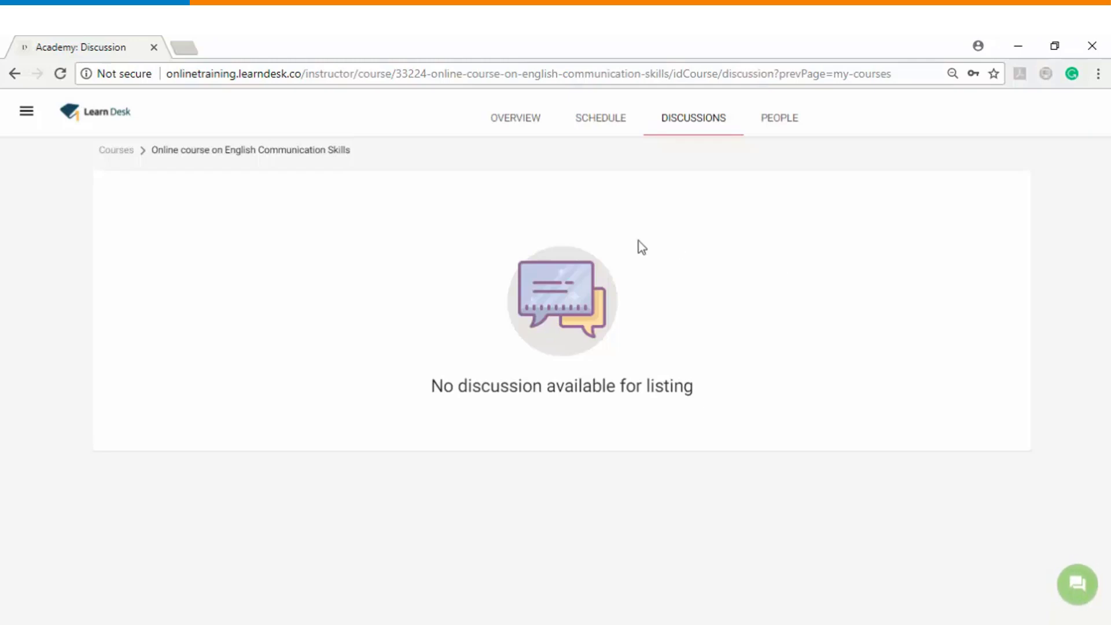
# Check the People tab shows no enrolments, then go back to the active Courses list.
pyautogui.click(783, 126)
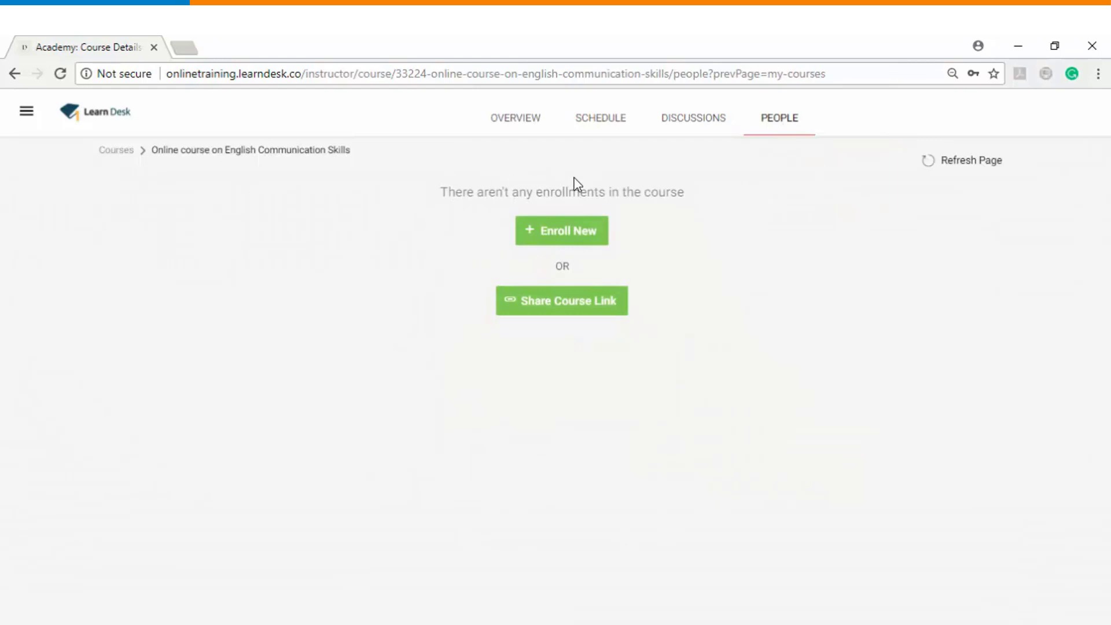
pyautogui.hotkey('alt', 'Left')
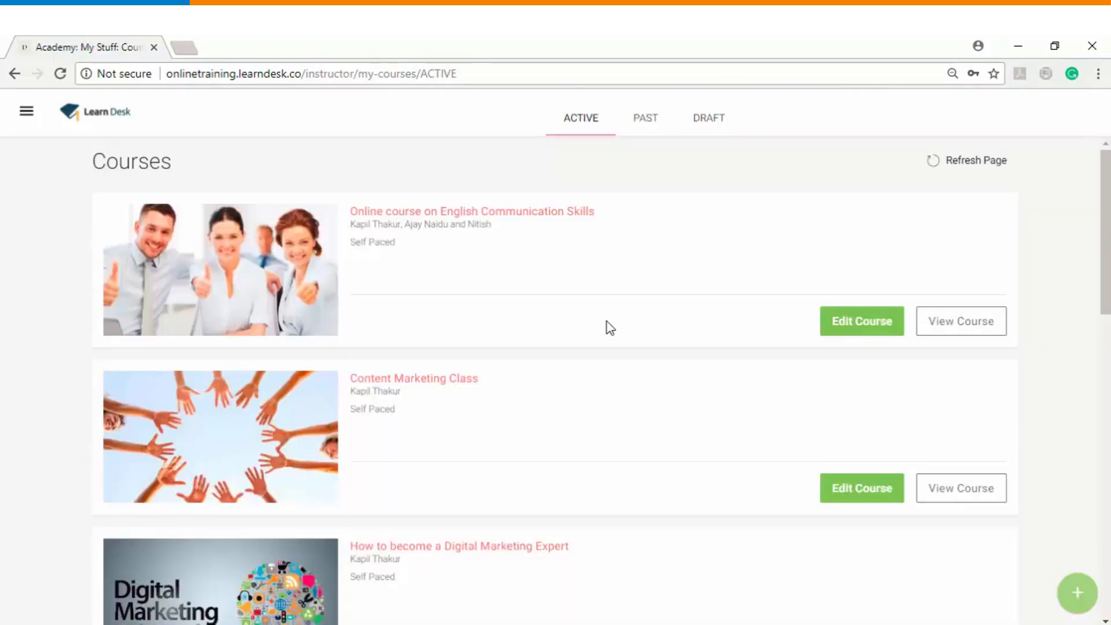